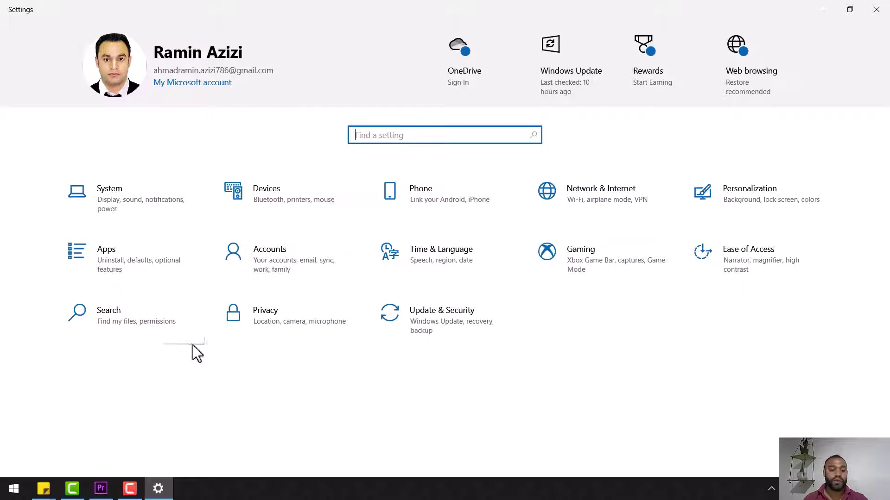
Open the Windows settings and look through the System display and Personalization background pages.
right_click(14, 489)
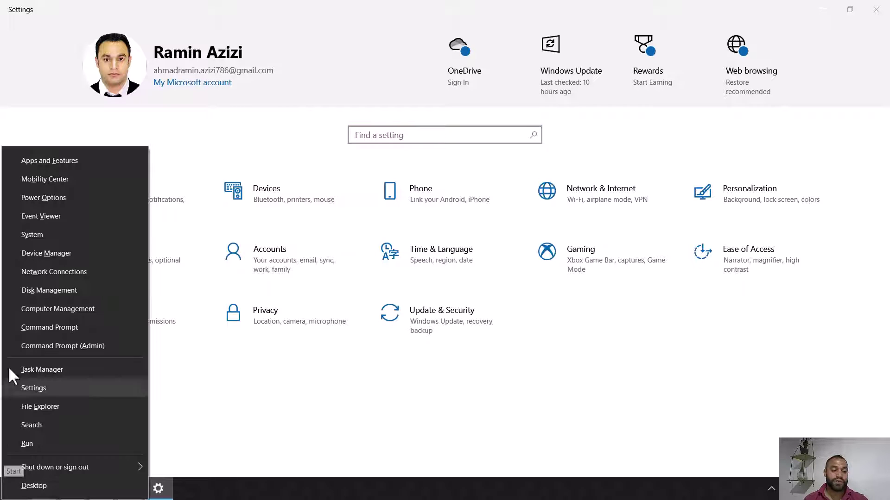
click(51, 389)
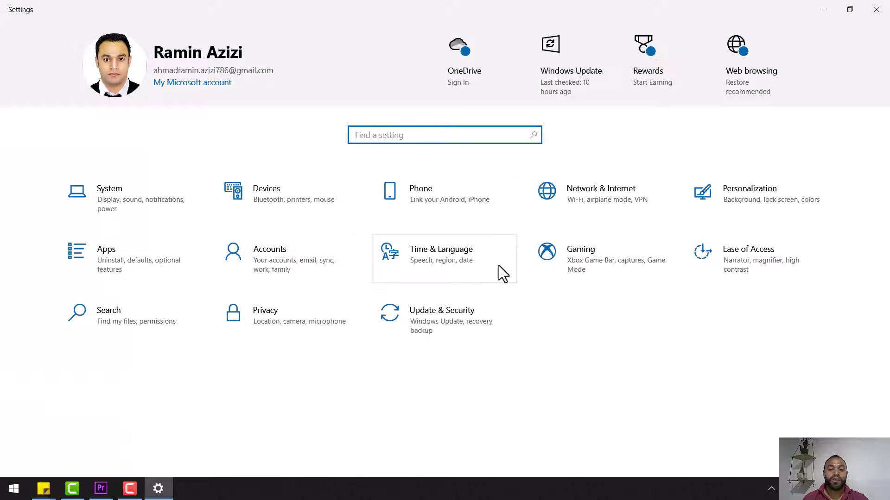
click(121, 206)
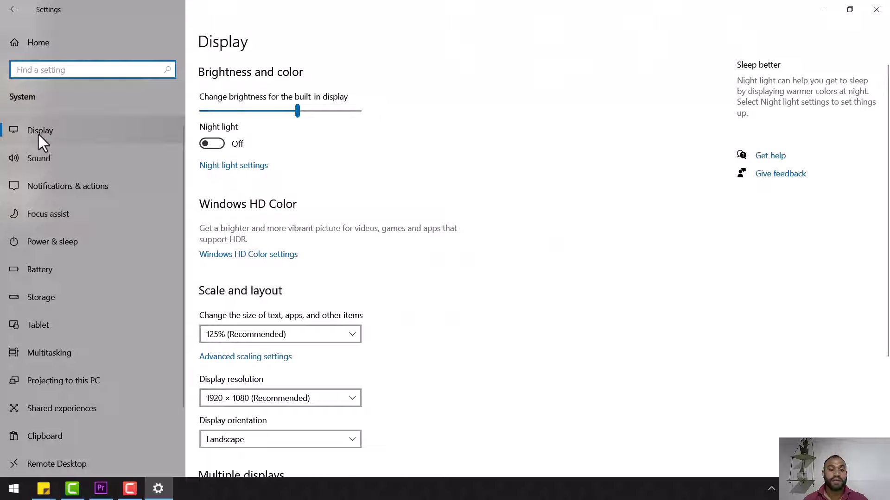
click(13, 9)
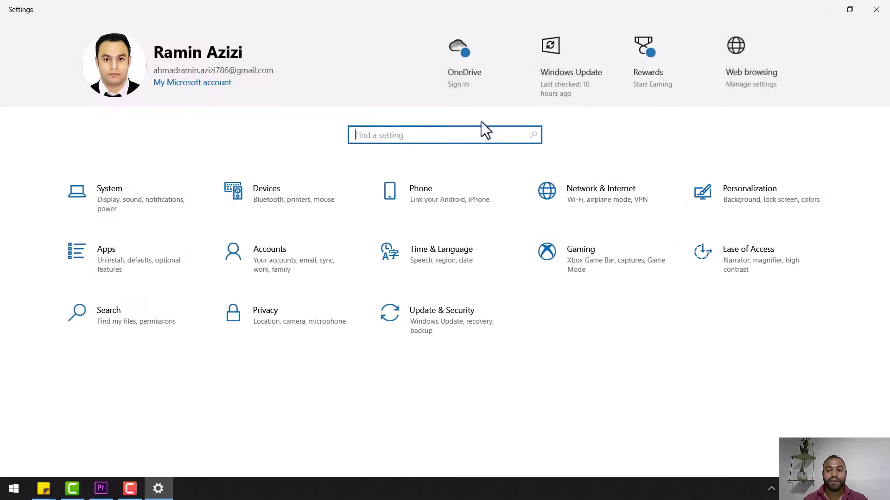
click(751, 209)
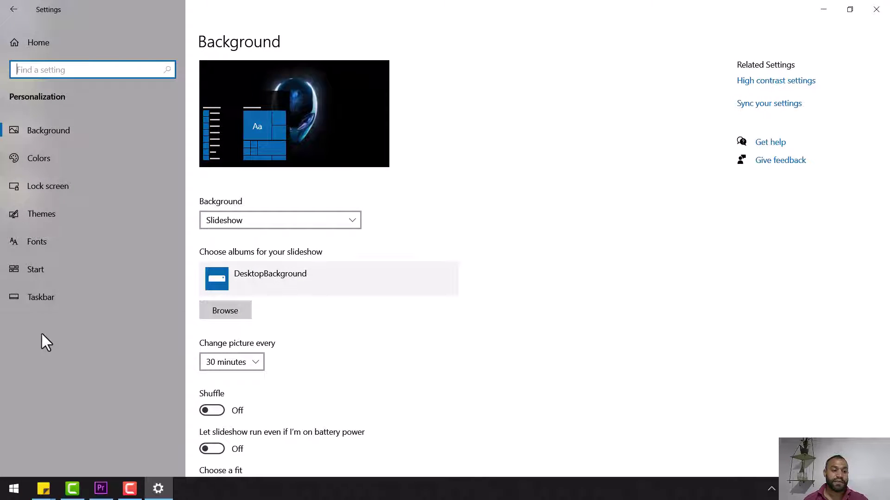
click(8, 13)
Open the System sound settings and choose Speakers (Realtek(R) Audio) as the output device.
click(119, 213)
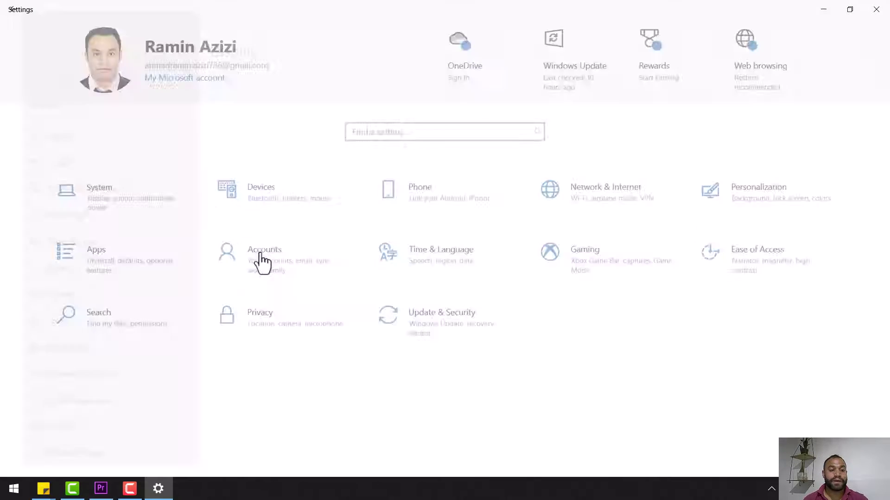
click(55, 150)
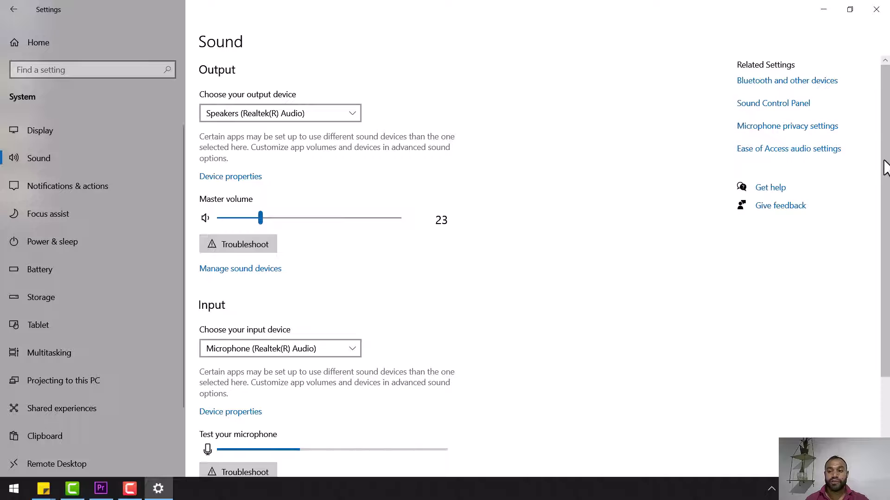
scroll(876, 185, down, 2)
scroll(876, 188, up, 2)
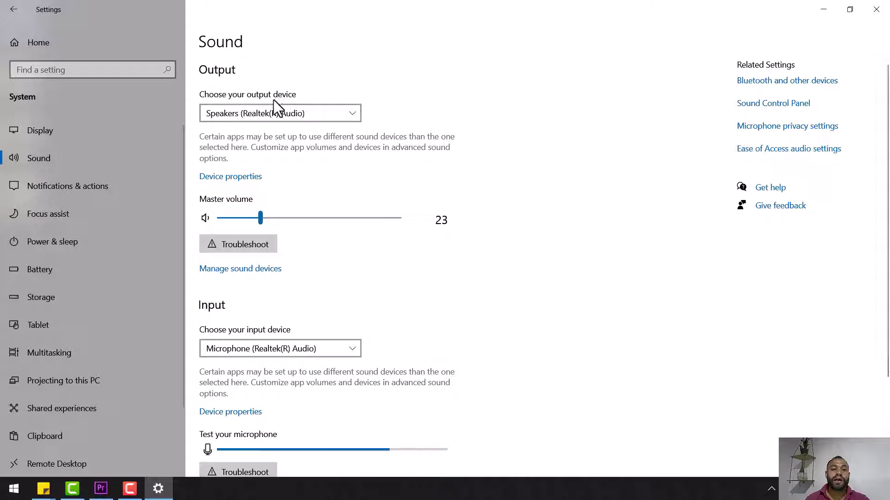
click(283, 113)
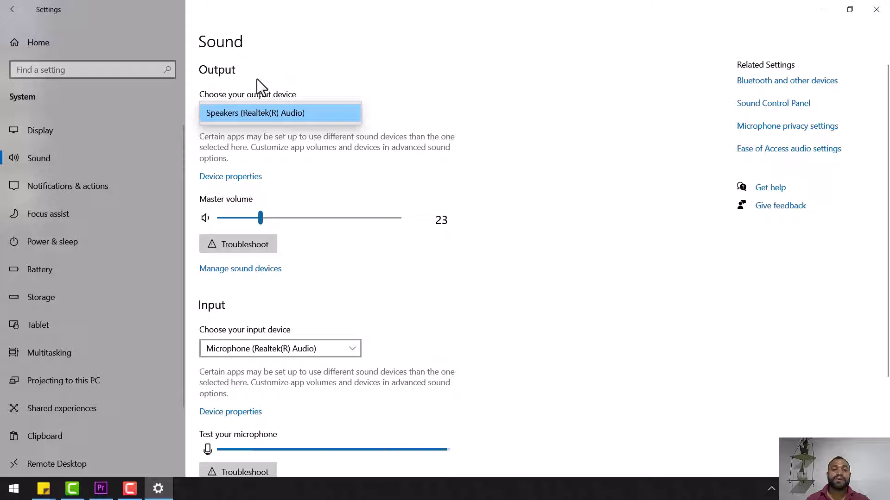
click(248, 115)
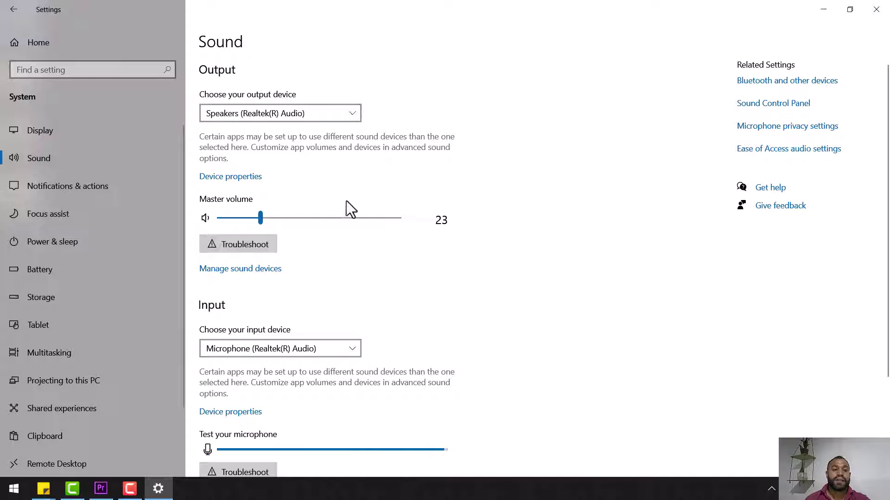
Open the output device's properties and set both the left and right balance to 100.
click(238, 181)
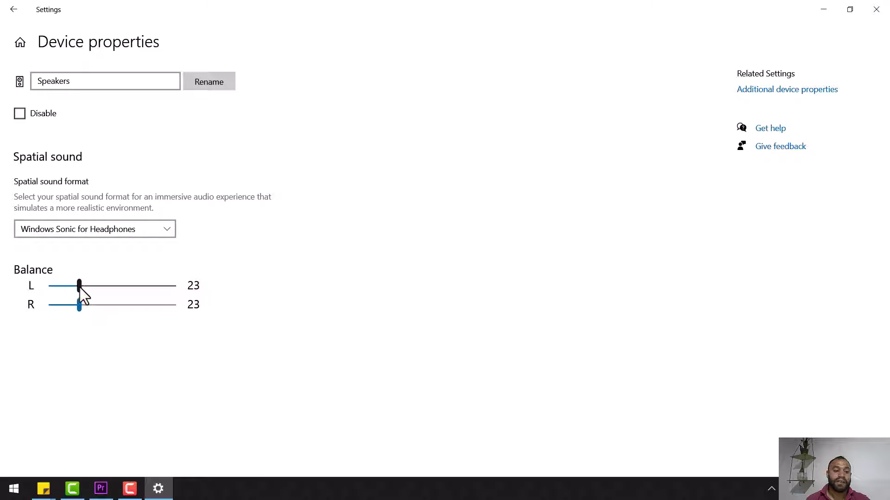
drag(79, 288, 151, 285)
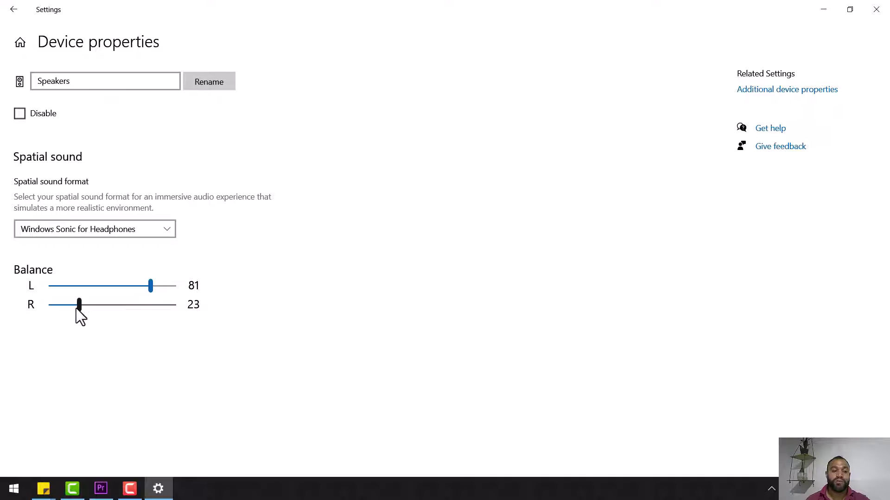
drag(77, 307, 190, 305)
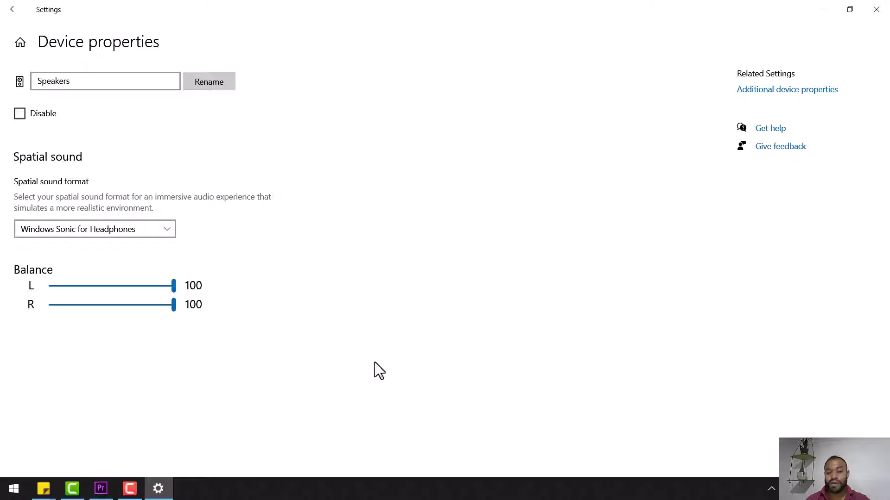
Disable the speakers in their device properties, enable them again, and return to the Sound page.
click(40, 115)
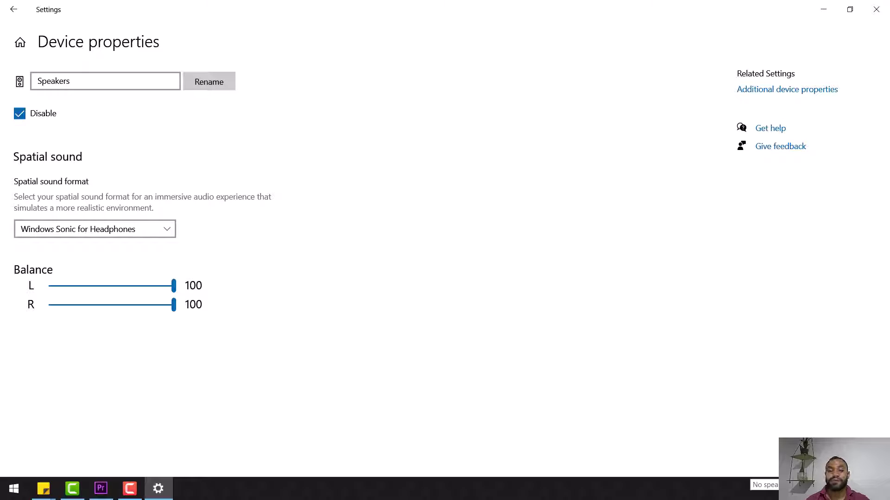
click(41, 116)
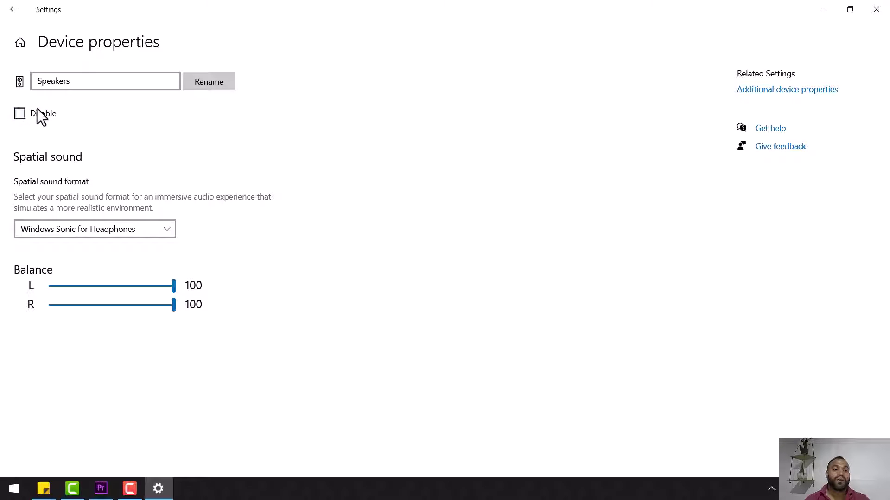
double_click(79, 83)
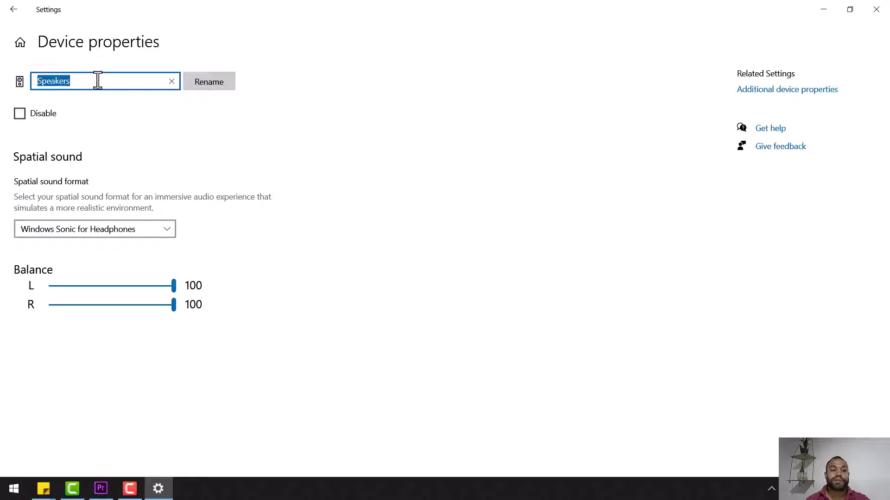
click(13, 10)
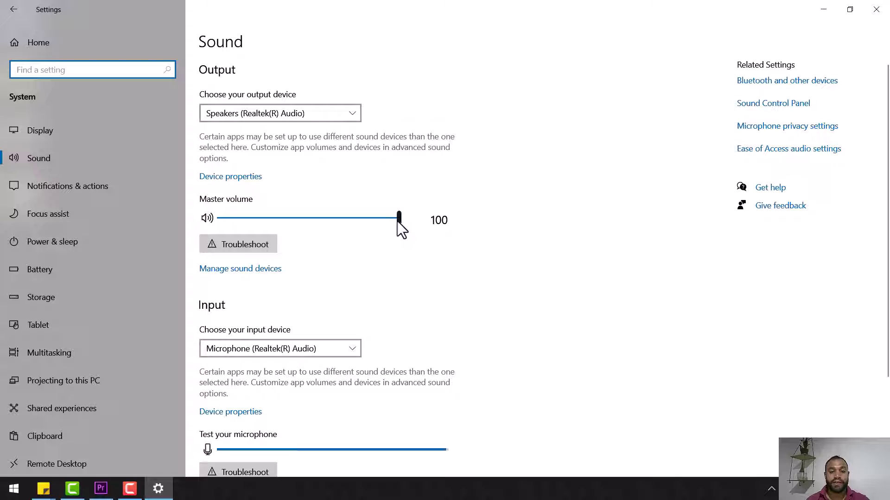
Lower the master volume of the speakers to 43.
drag(397, 221, 334, 225)
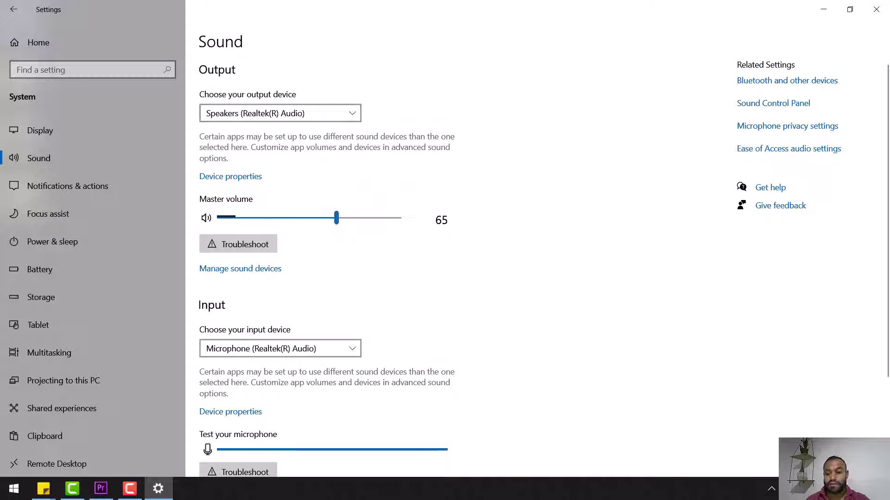
drag(808, 461, 772, 466)
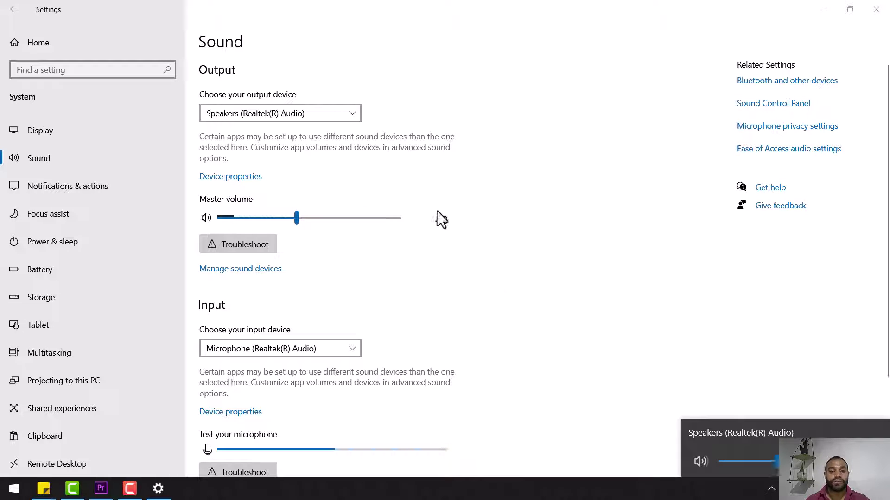
click(440, 185)
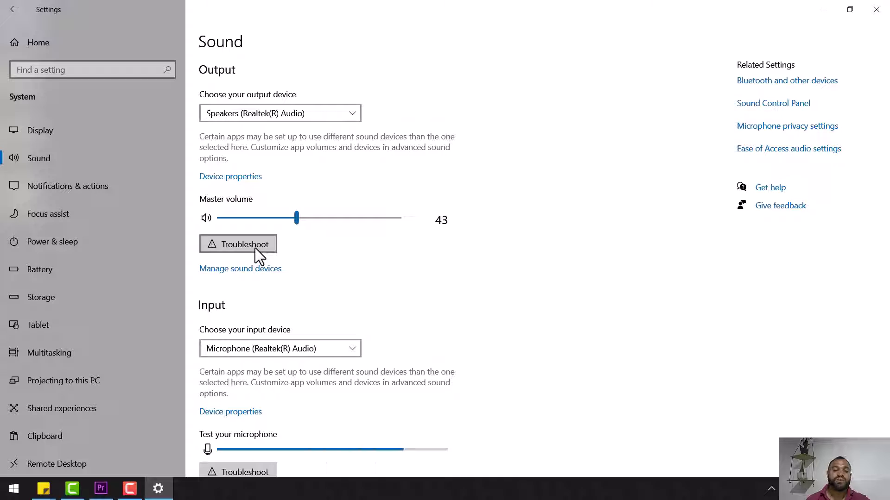
click(235, 237)
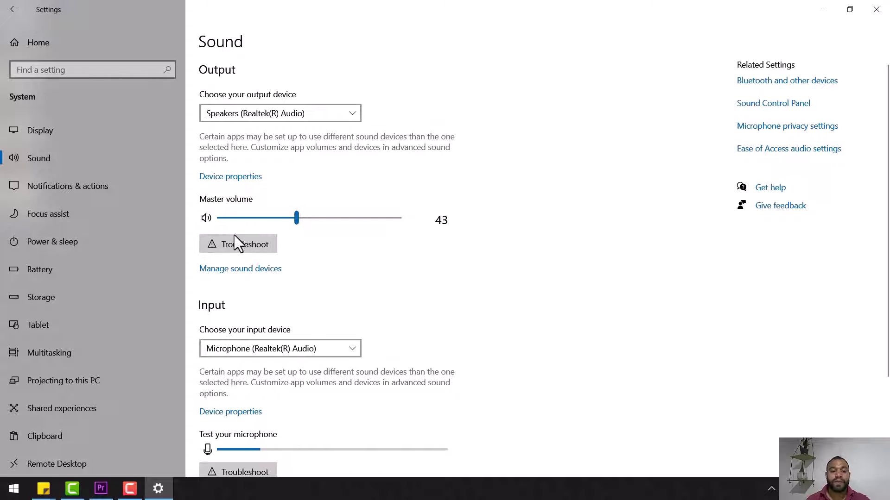
Disable the speakers under Manage sound devices, enable them again, and check the speaker volume control.
click(236, 270)
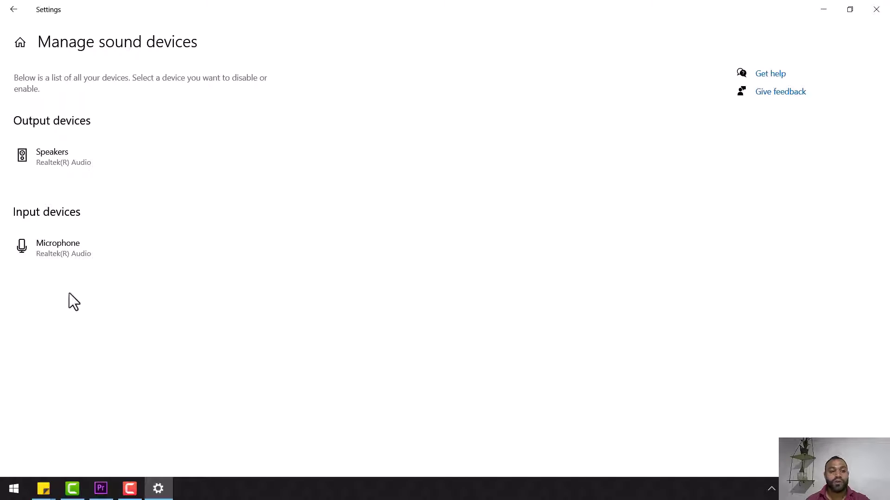
click(104, 150)
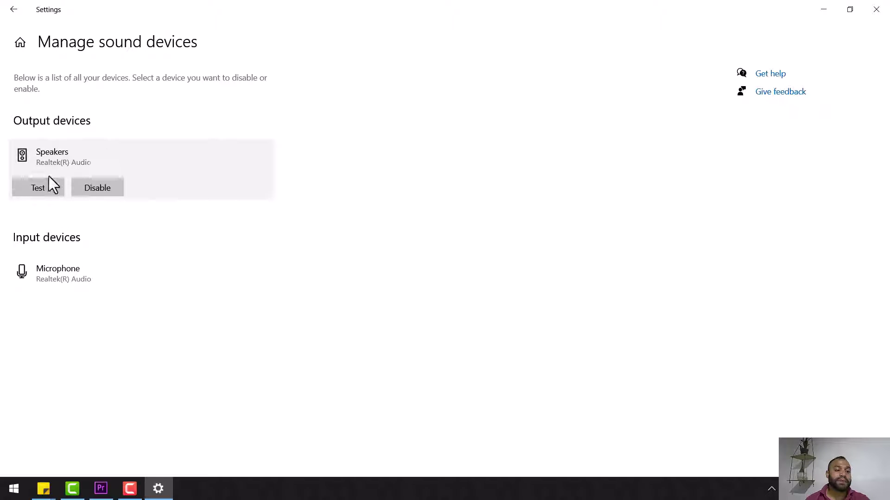
click(97, 190)
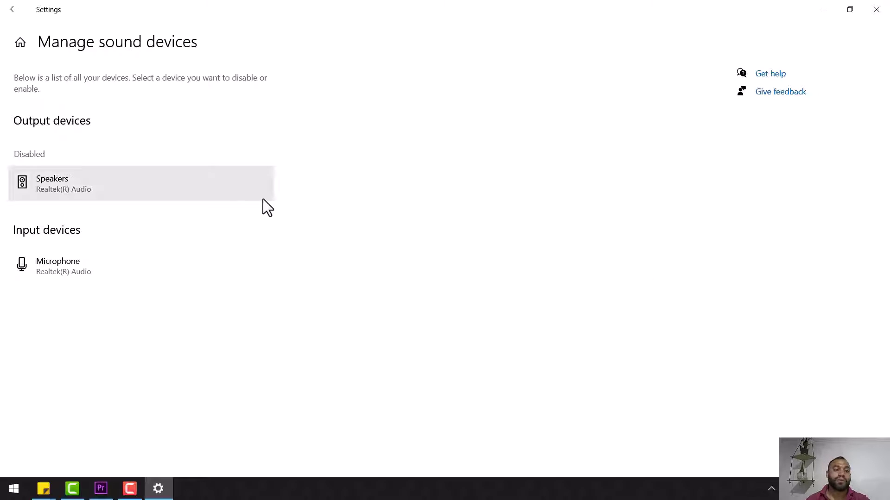
click(162, 196)
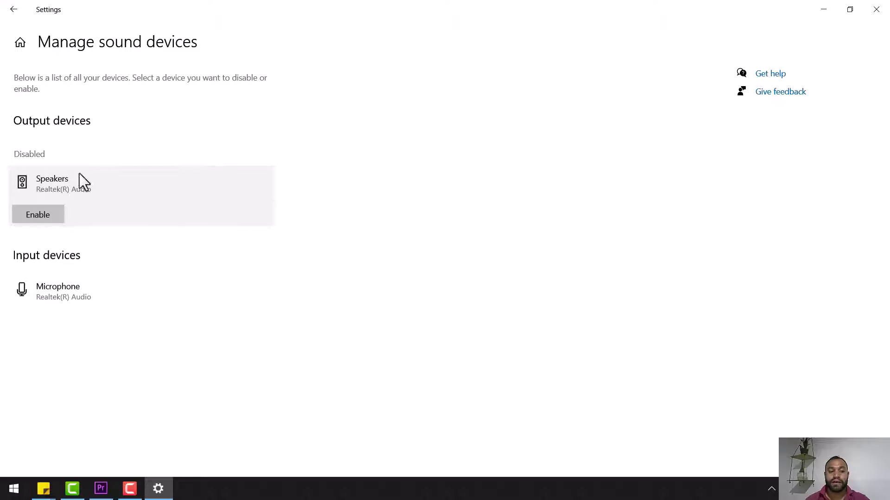
click(40, 221)
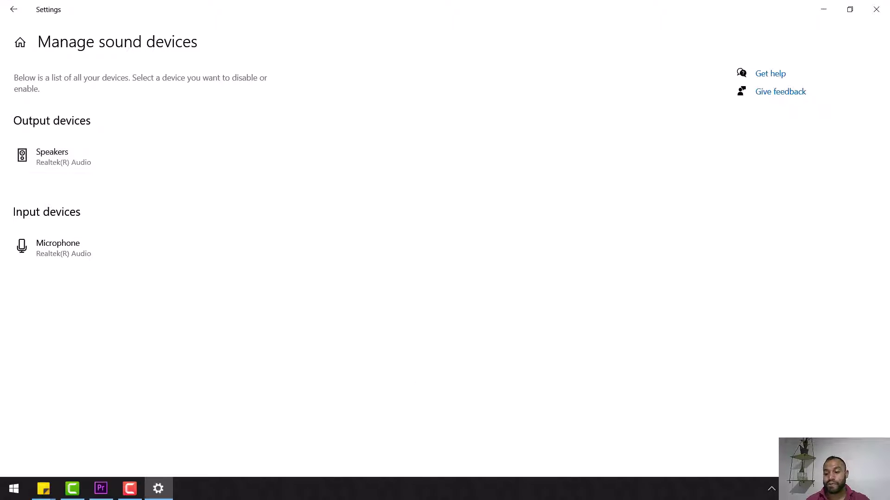
click(788, 489)
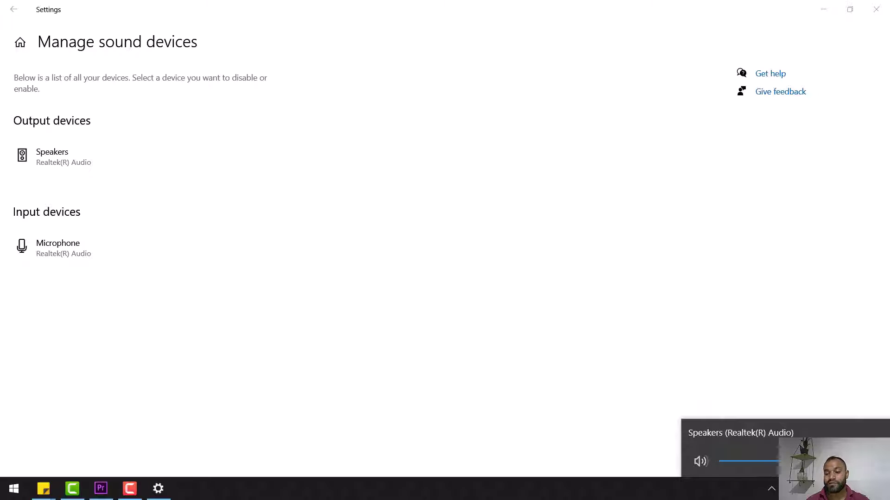
click(43, 218)
Check the microphone's options under Manage sound devices and choose Microphone (Realtek(R) Audio) as the input device on the Sound page.
click(99, 249)
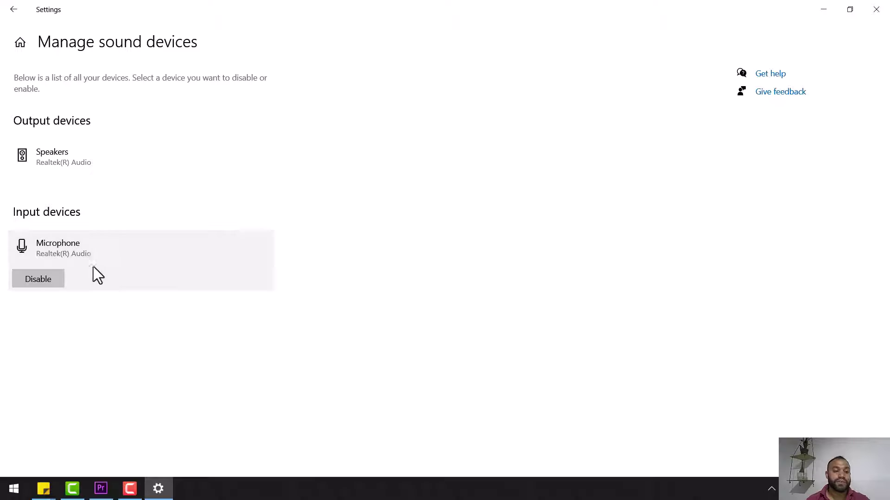
click(17, 12)
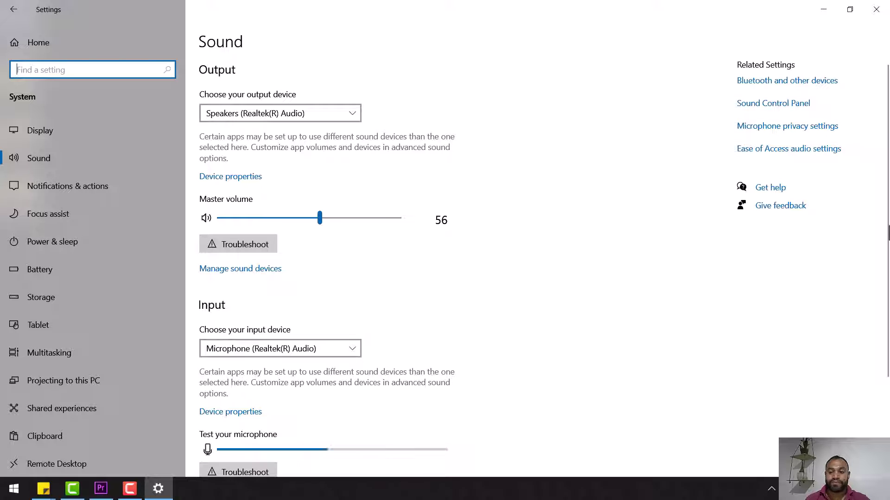
scroll(516, 231, down, 3)
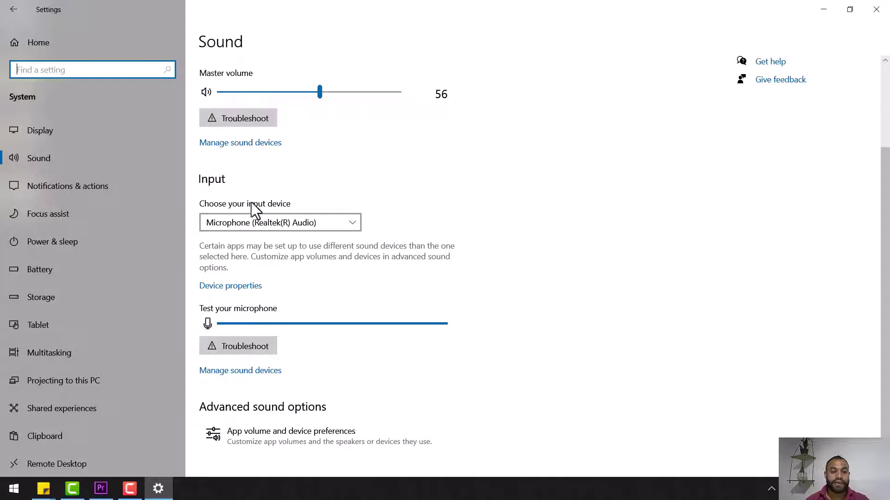
click(274, 227)
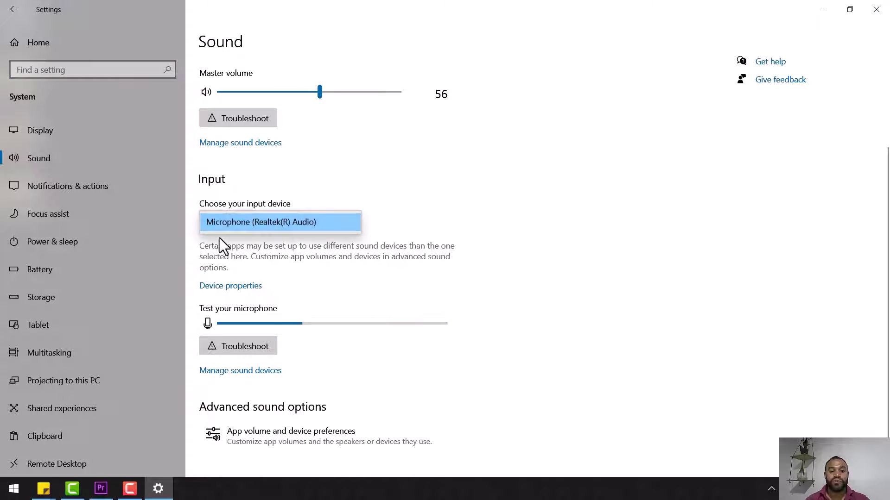
click(292, 229)
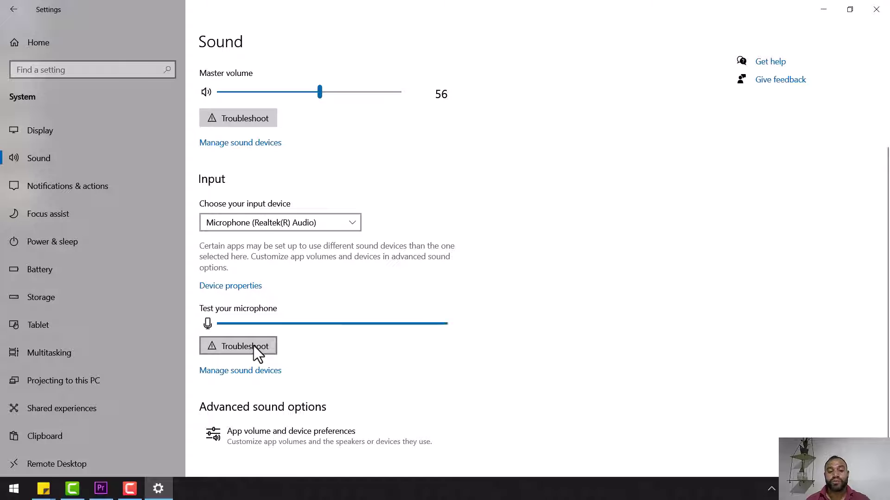
Open the microphone's device properties, set its volume to 100, and select its name for editing.
click(220, 288)
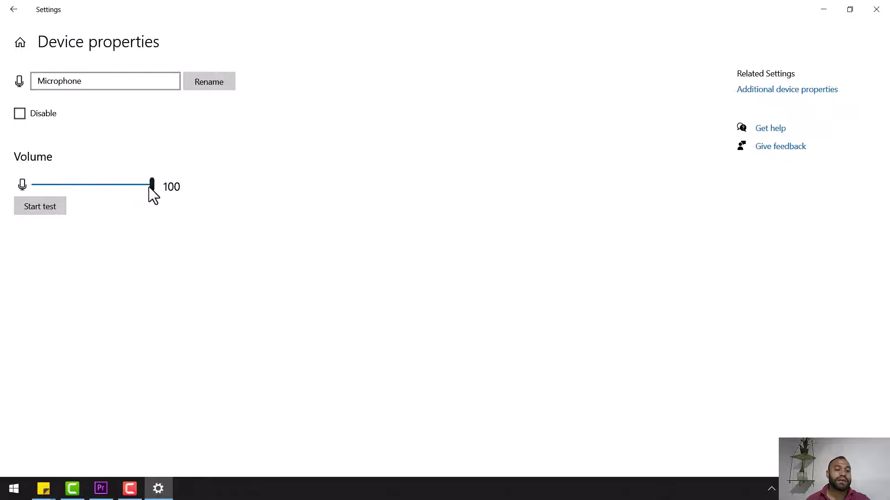
mouse_move(150, 185)
mouse_down()
mouse_move(44, 188)
mouse_move(163, 190)
mouse_up()
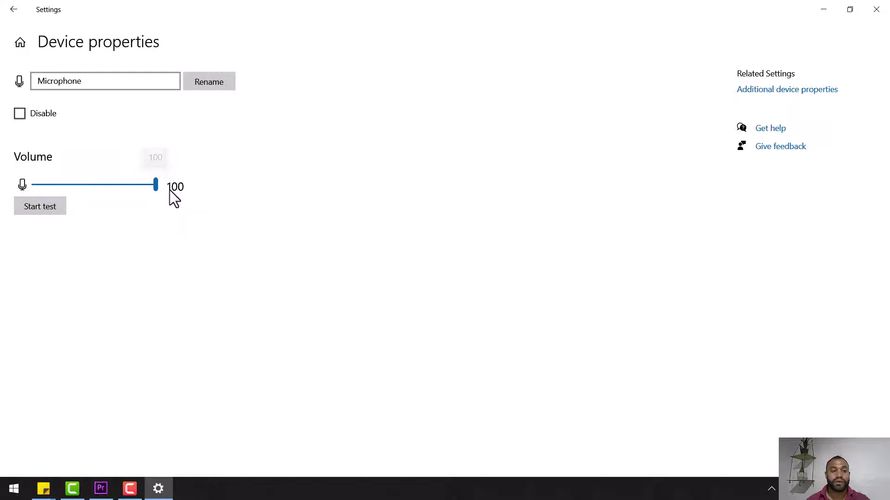
click(115, 79)
drag(113, 80, 22, 72)
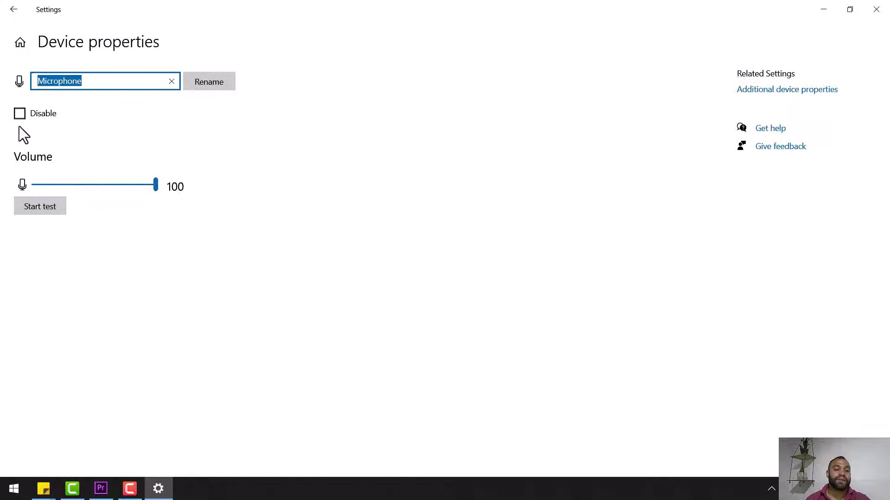
Check the devices listed under the input section's Manage sound devices and return to the Sound page.
click(13, 10)
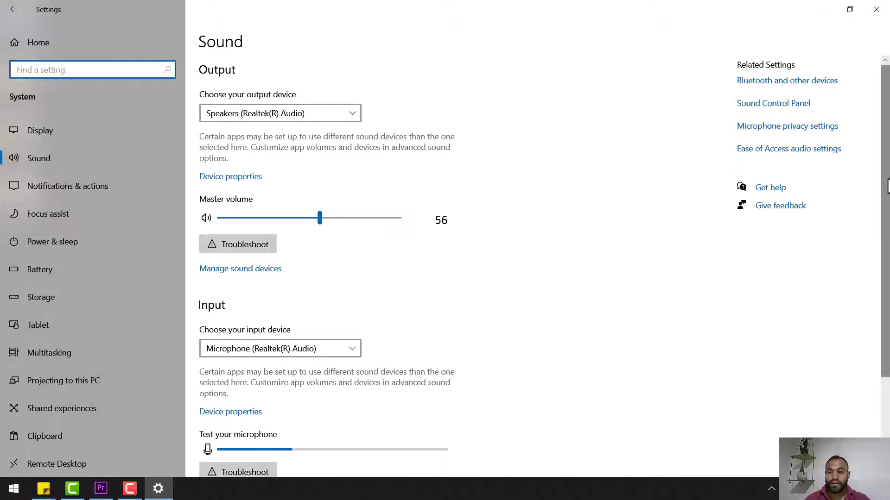
scroll(885, 278, down, 3)
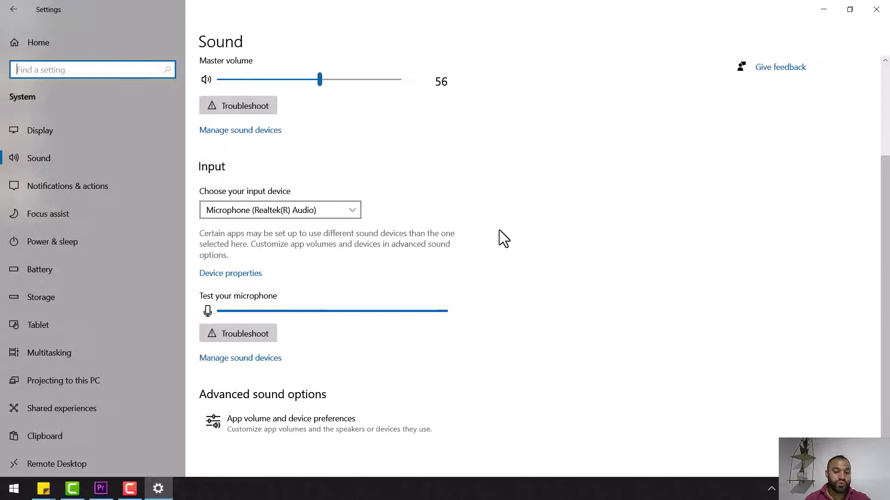
click(241, 358)
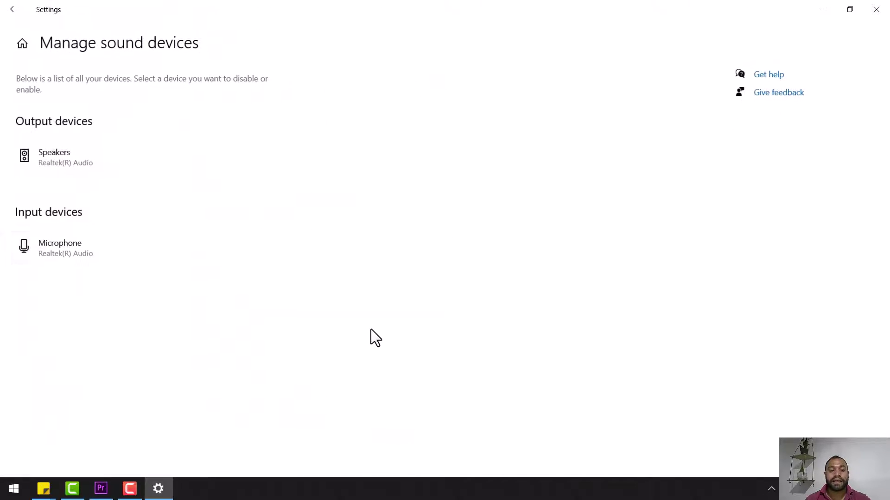
click(14, 9)
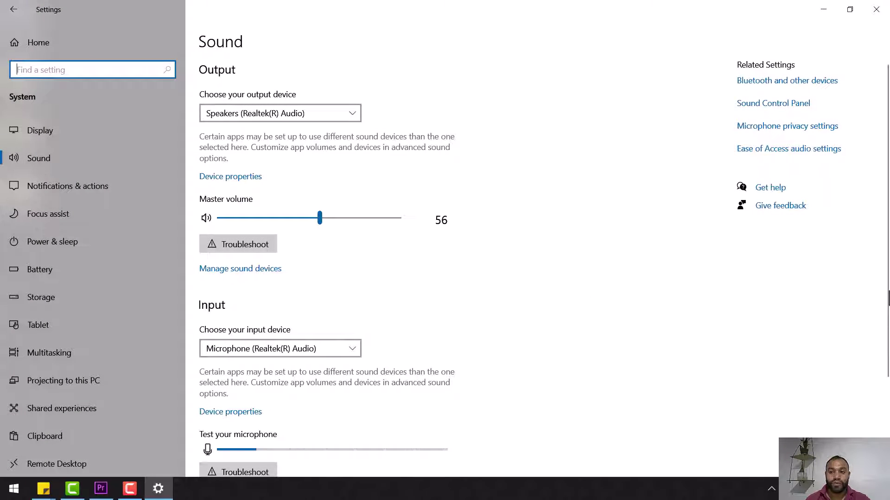
Open App volume and device preferences and raise the speakers' master volume to 91.
scroll(878, 324, down, 3)
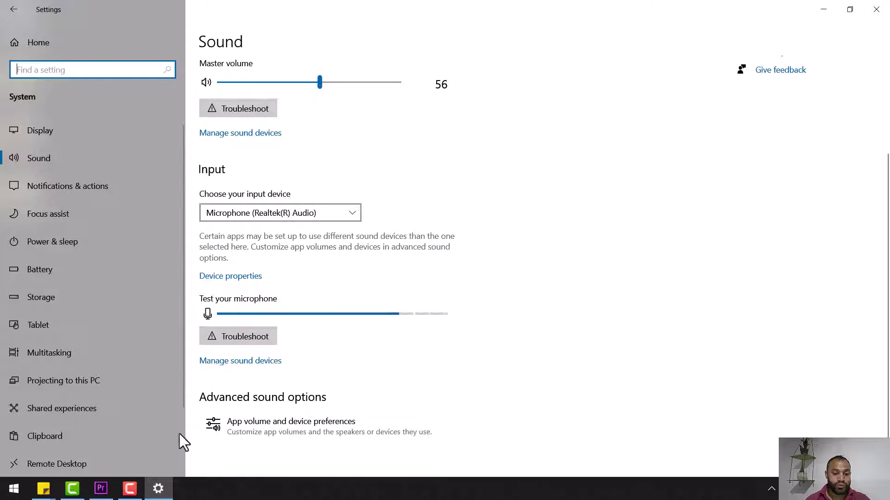
click(313, 427)
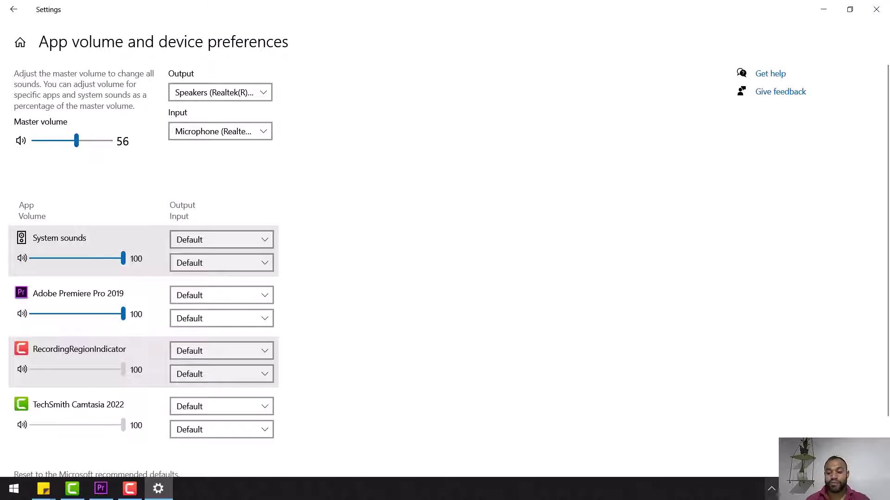
click(814, 489)
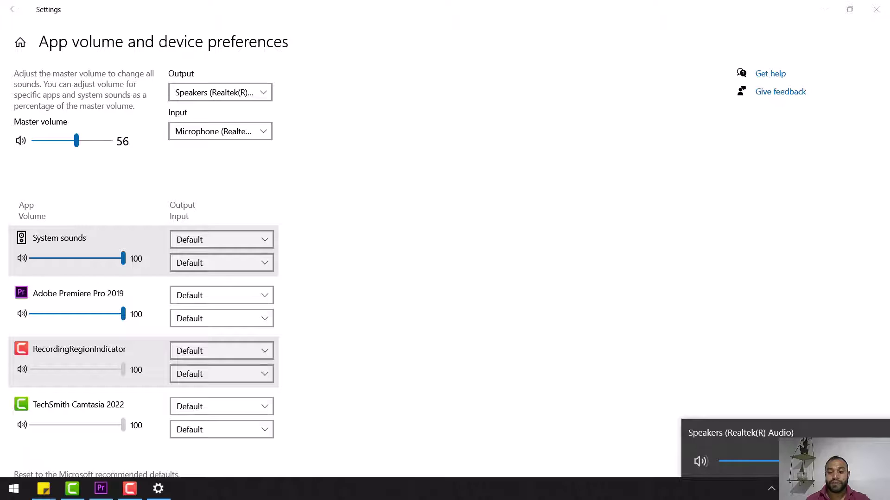
scroll(801, 461, down, 1)
drag(804, 461, 855, 461)
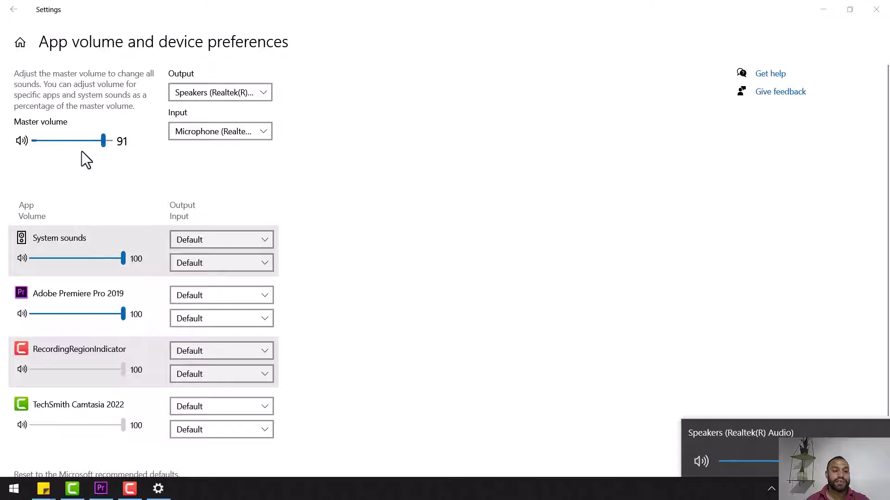
Check the available output devices and try out the System sounds volume slider, leaving it at 100.
click(218, 98)
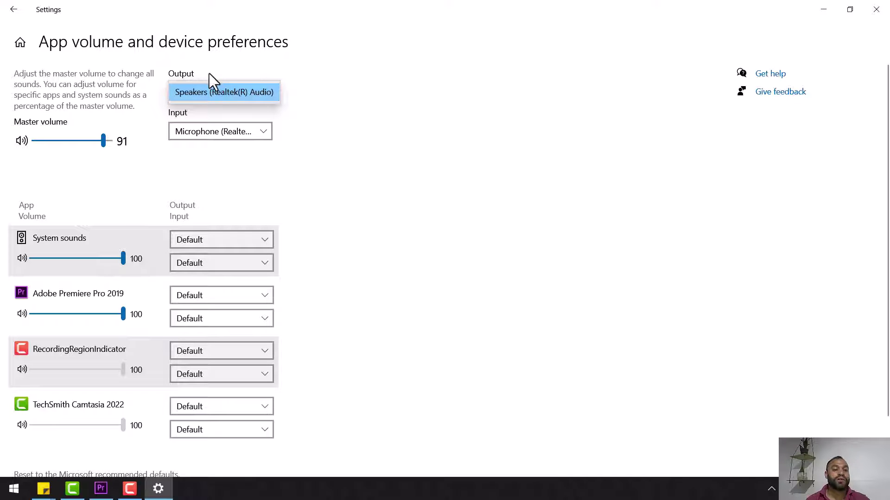
click(305, 70)
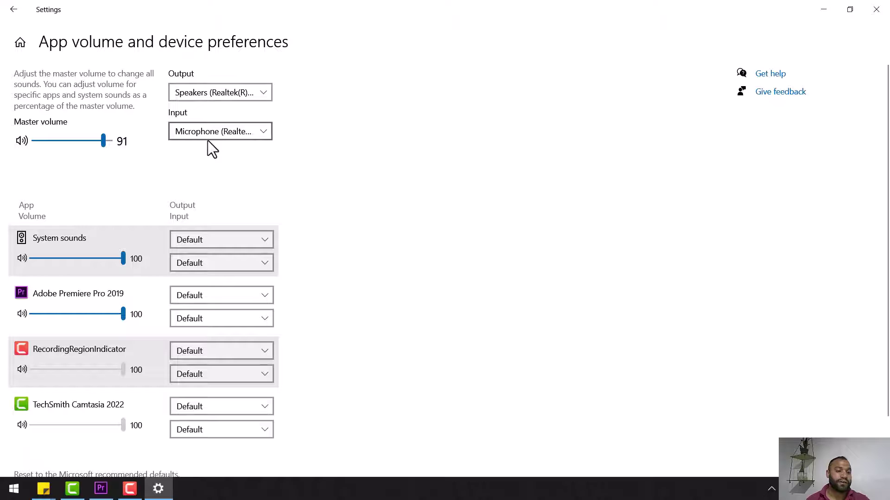
click(123, 261)
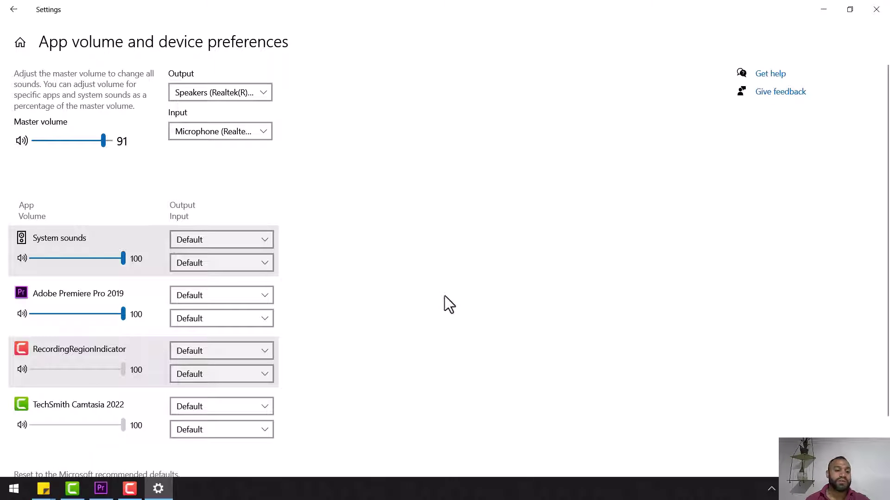
drag(122, 262, 366, 263)
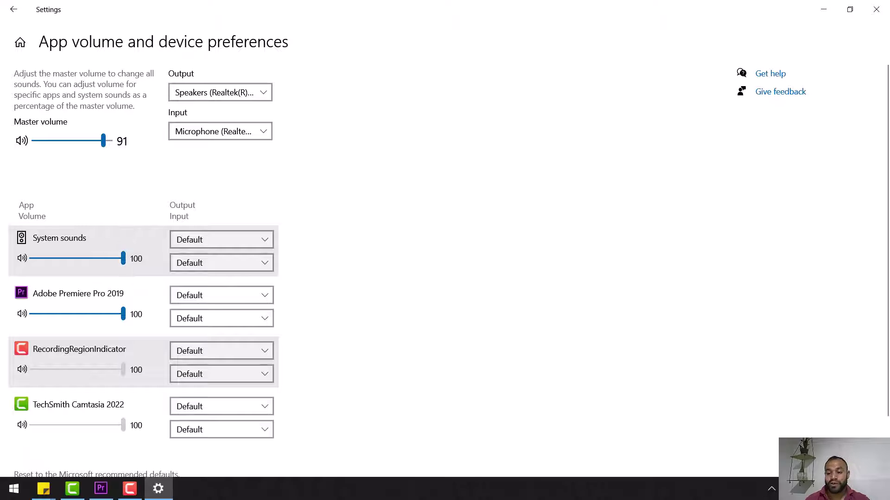
Test the System sounds volume at 6 with the master volume lowered to 85, and restore System sounds to 100.
click(808, 489)
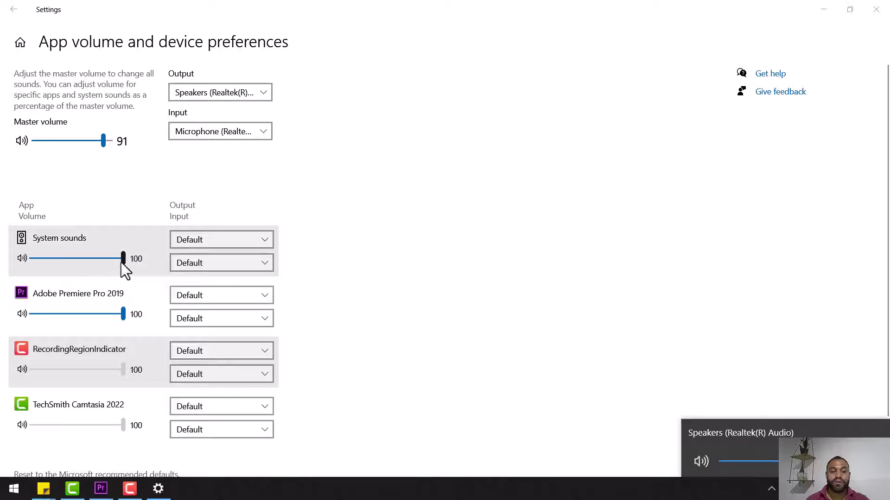
drag(121, 262, 38, 262)
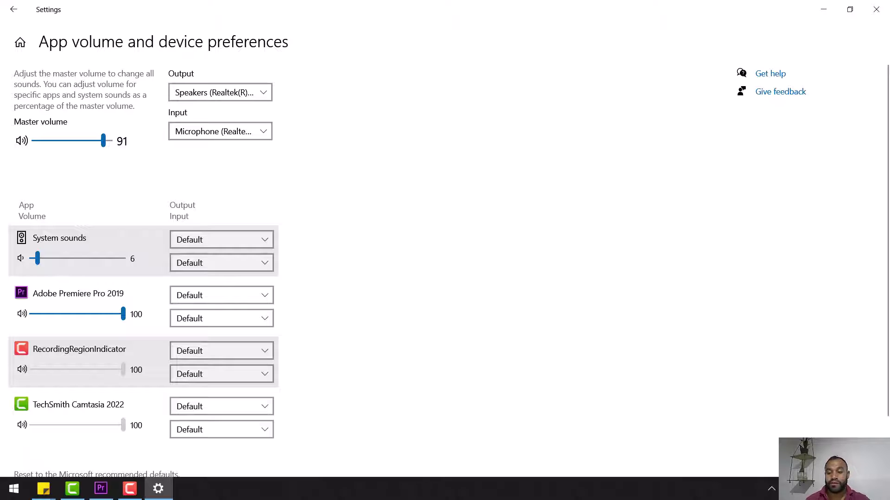
key(XF86AudioLowerVolume)
key(XF86AudioLowerVolume)
key(XF86AudioLowerVolume)
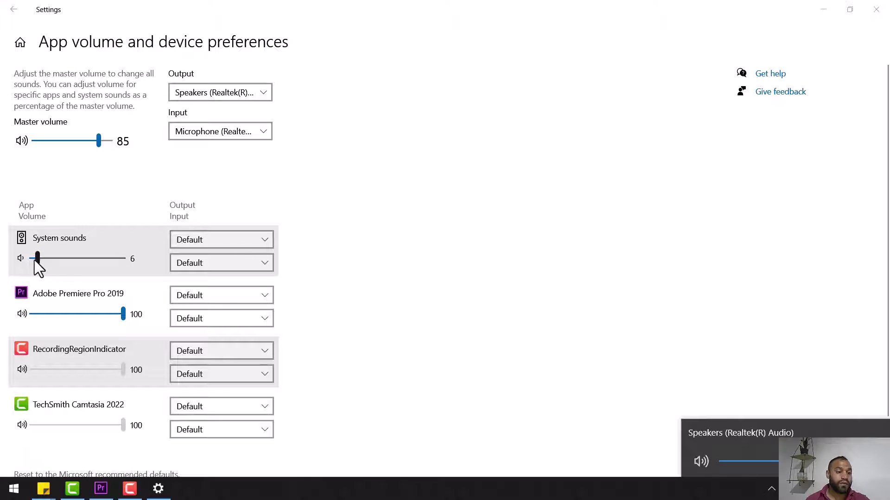
drag(34, 260, 197, 262)
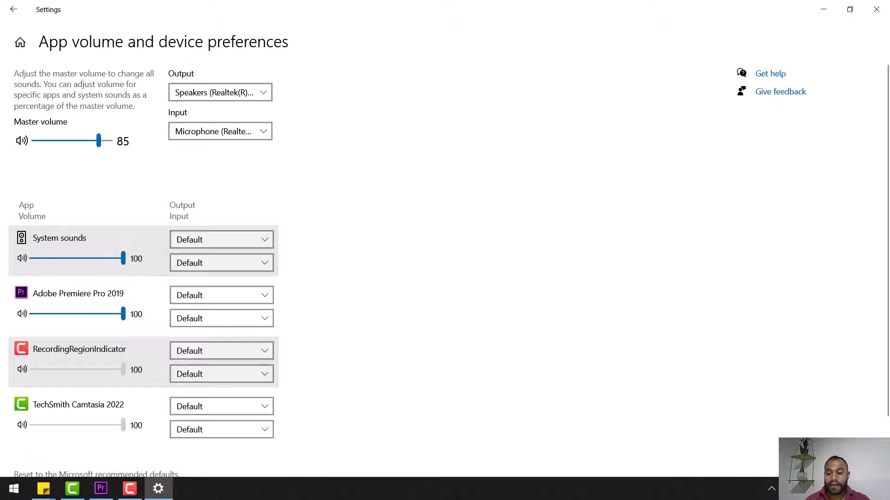
In the Volume Mixer, set the speakers to 100, System Sounds to 62 and Adobe Premiere Pro 2019 to 90.
right_click(808, 489)
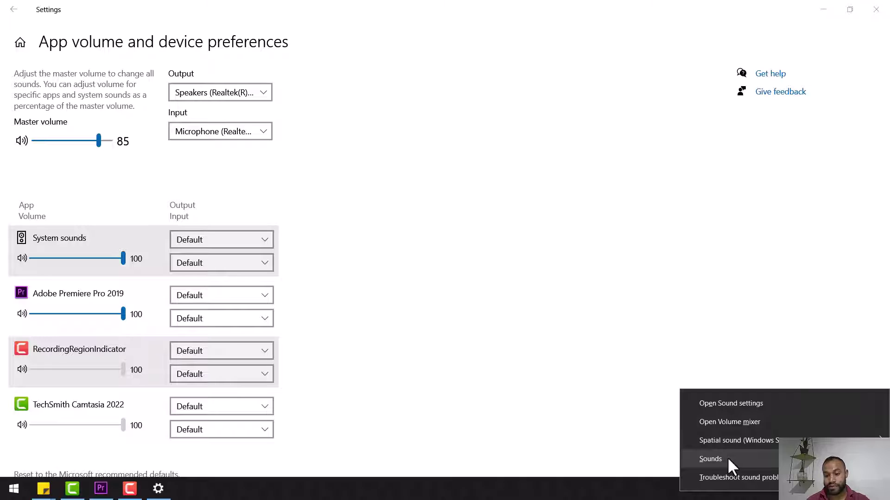
click(729, 421)
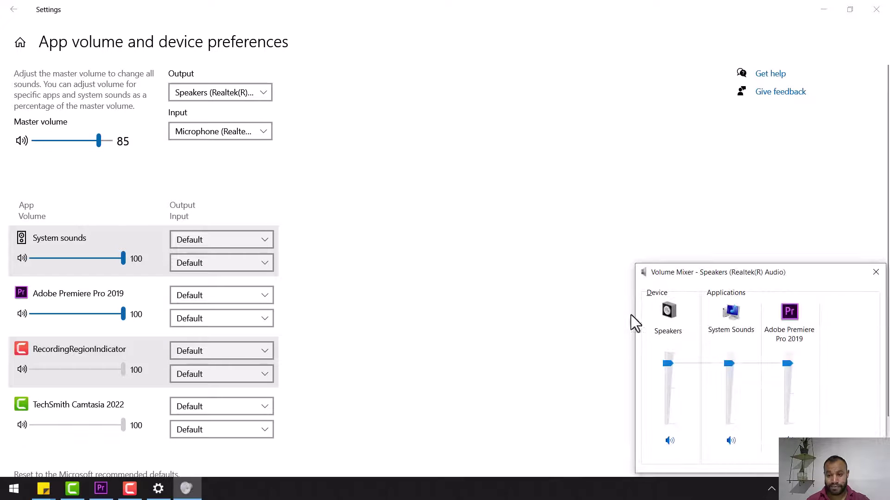
drag(671, 362, 672, 361)
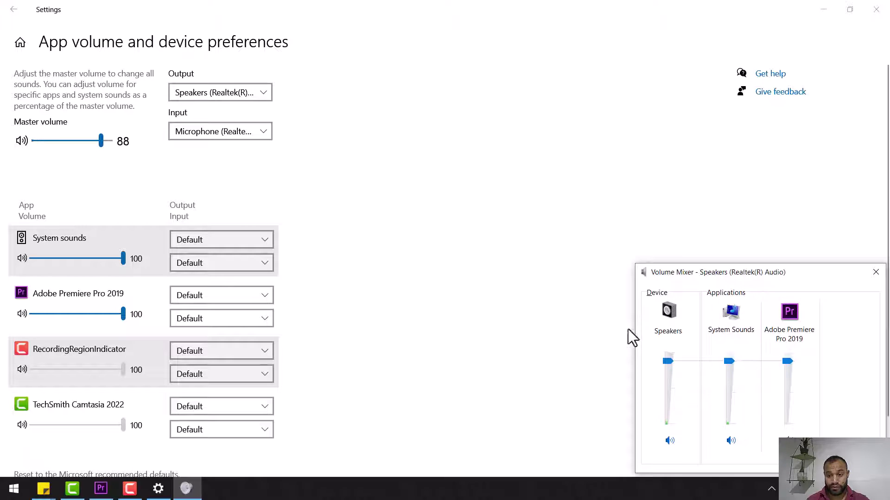
drag(730, 360, 729, 380)
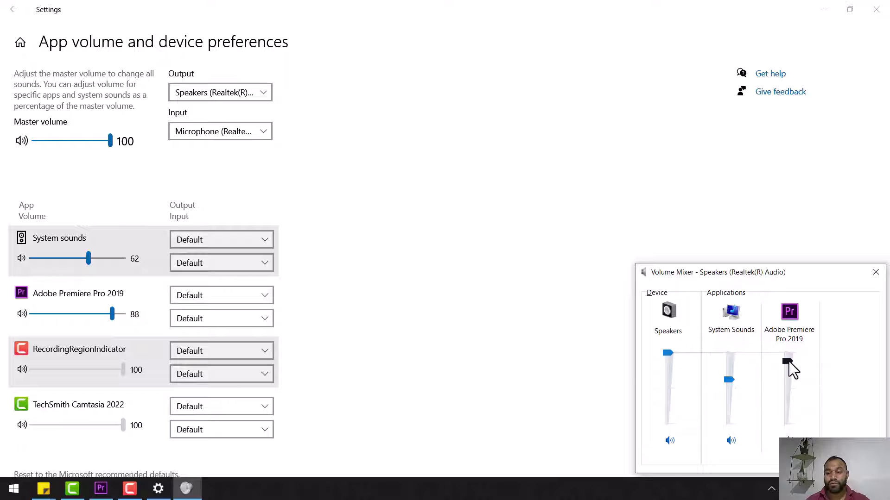
mouse_move(788, 362)
mouse_down()
mouse_move(789, 397)
mouse_move(788, 362)
mouse_up()
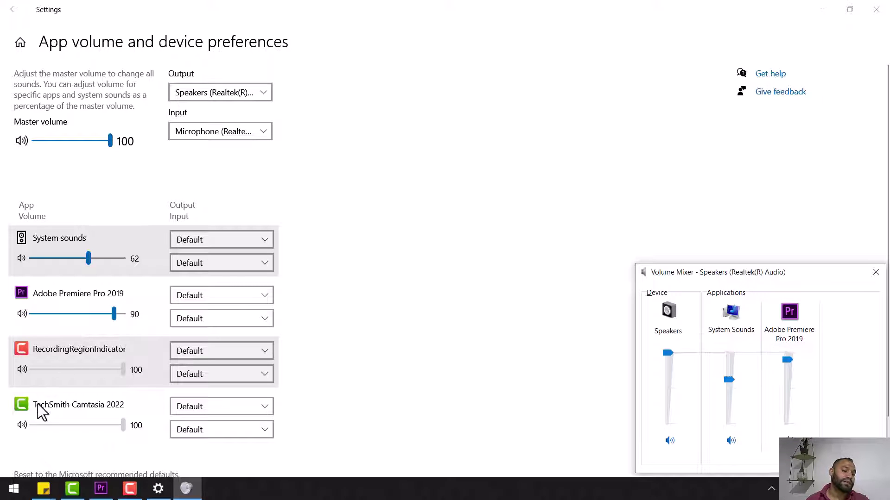
click(143, 4)
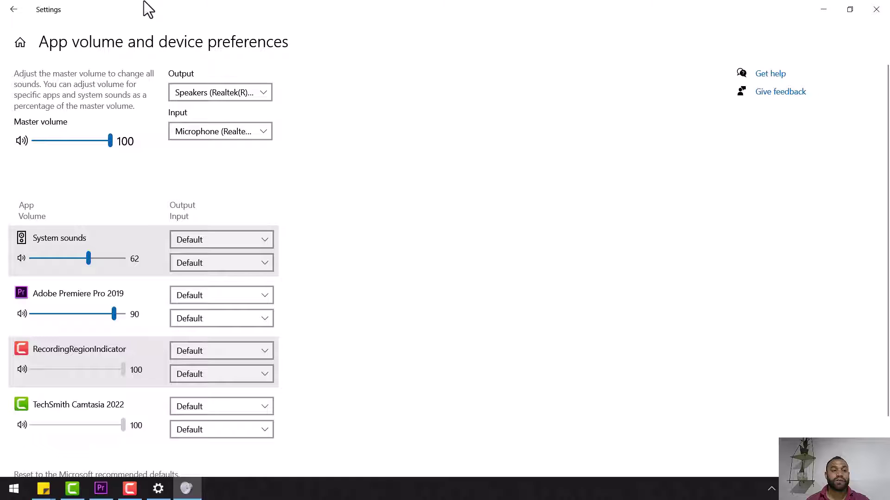
Leave the app volume page, go to the Notifications & actions settings, and show the action center.
click(23, 8)
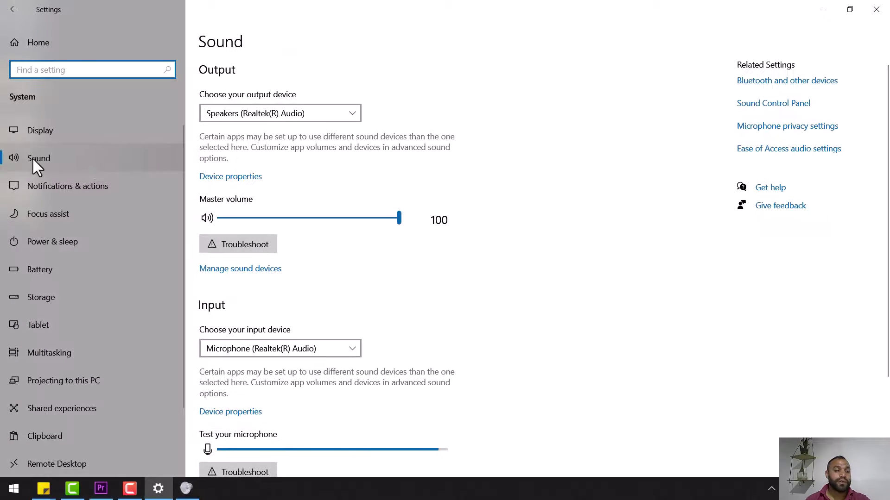
click(51, 161)
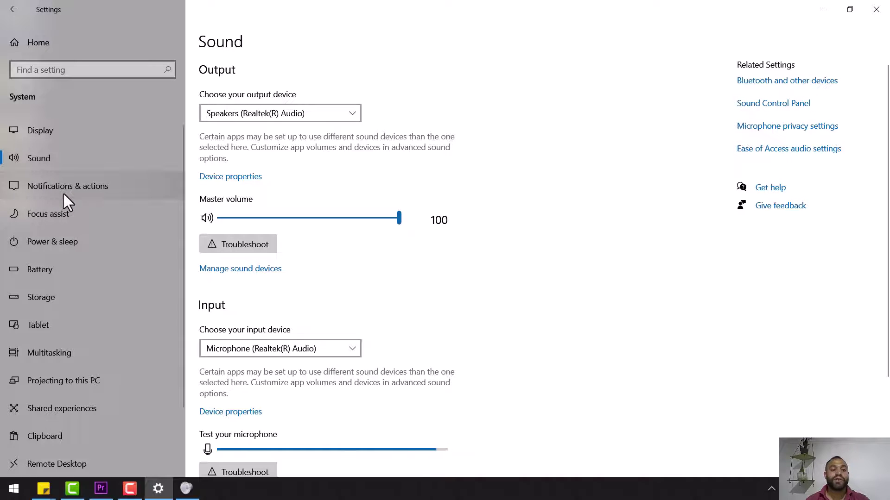
click(87, 187)
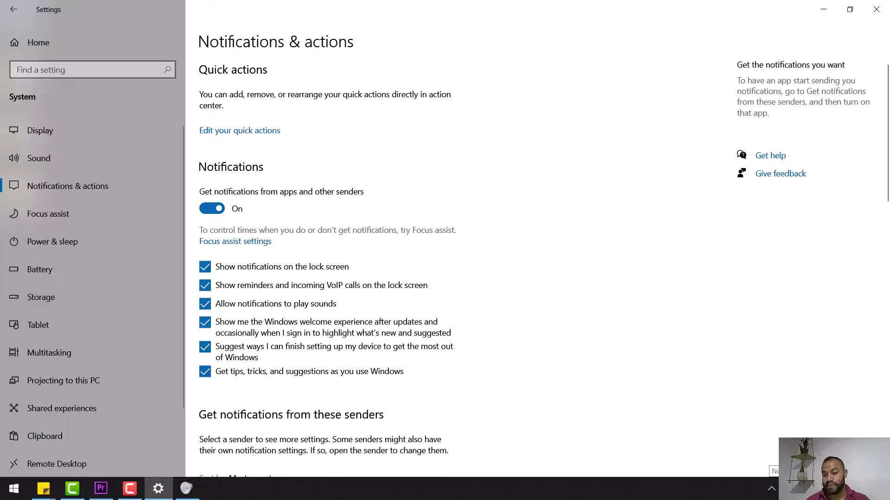
click(878, 489)
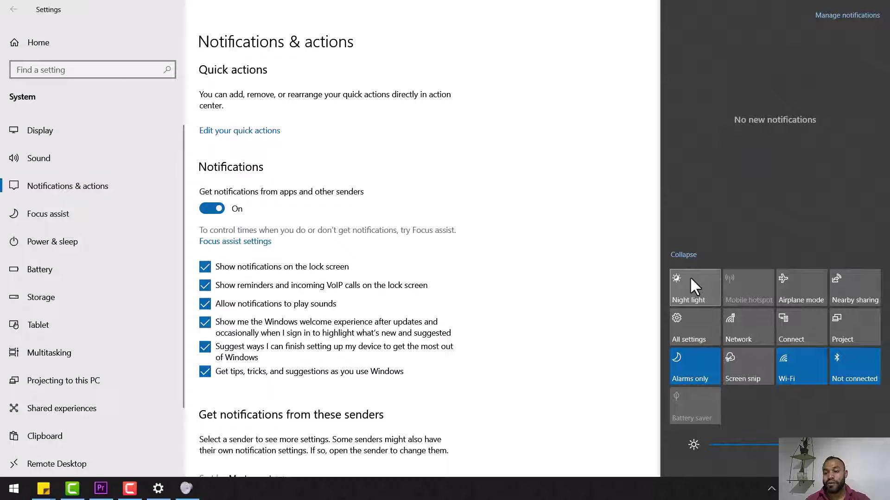
Edit the quick actions by unpinning every tile from Night light to Battery saver, and finish editing.
click(250, 130)
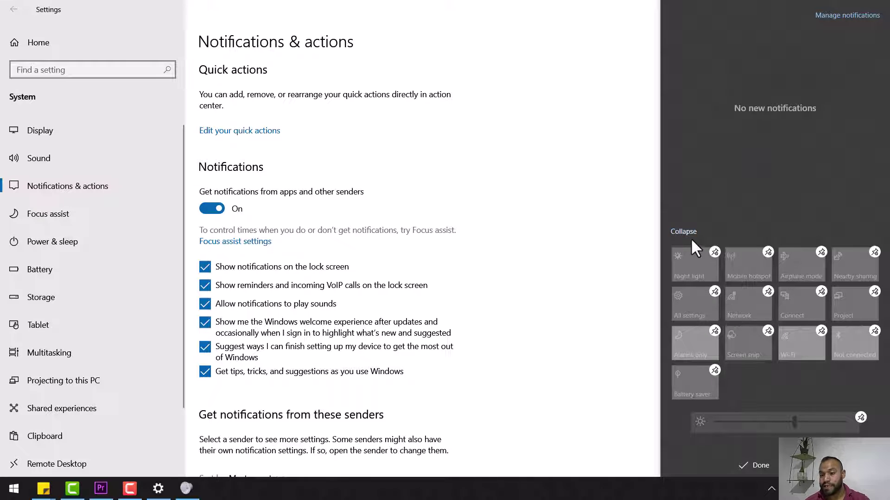
click(711, 251)
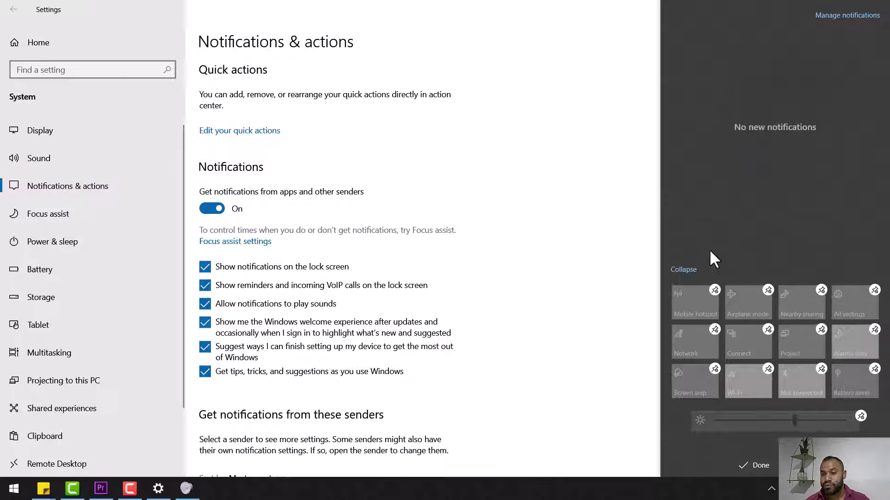
click(716, 290)
click(715, 290)
click(715, 290)
click(715, 290)
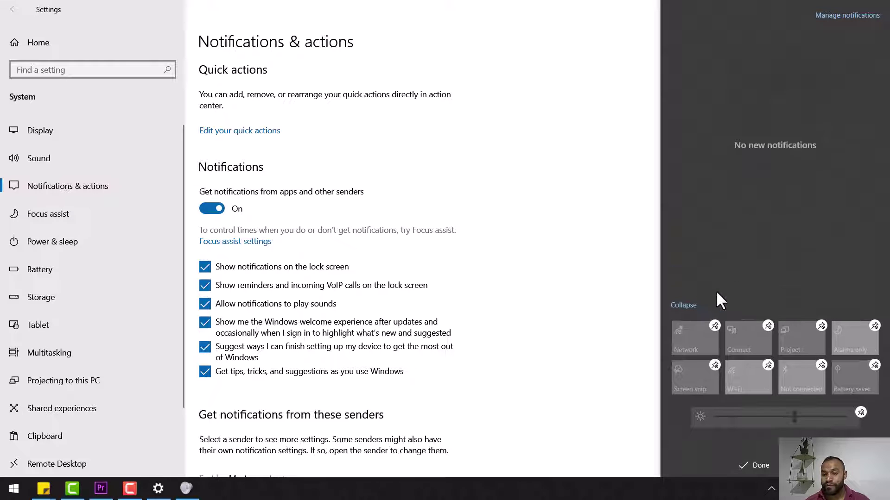
click(714, 330)
click(714, 330)
click(715, 330)
click(714, 330)
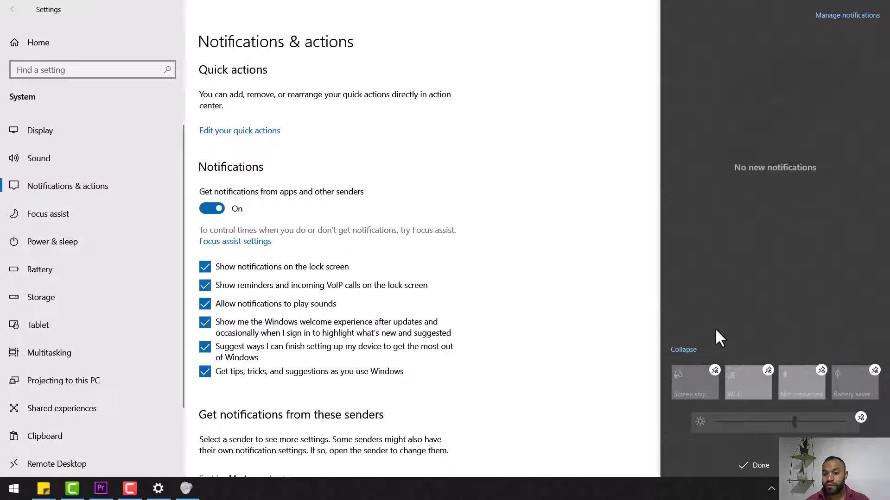
click(713, 366)
click(713, 366)
click(714, 366)
click(714, 366)
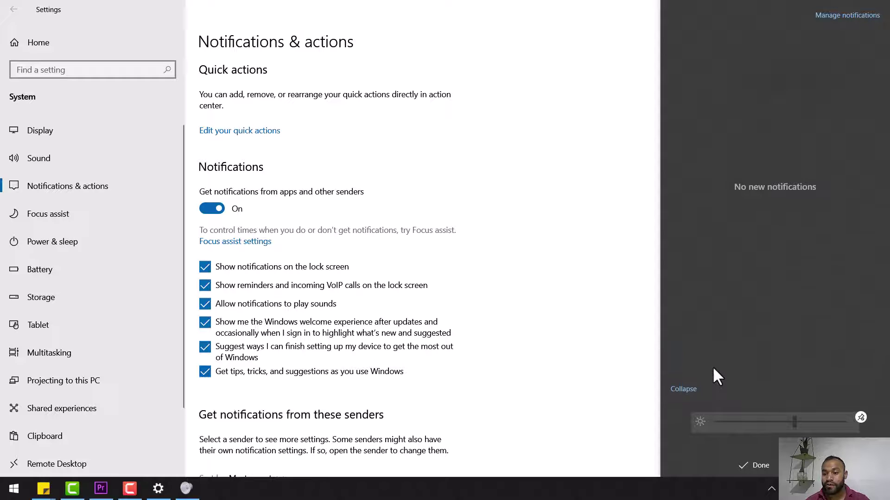
click(755, 466)
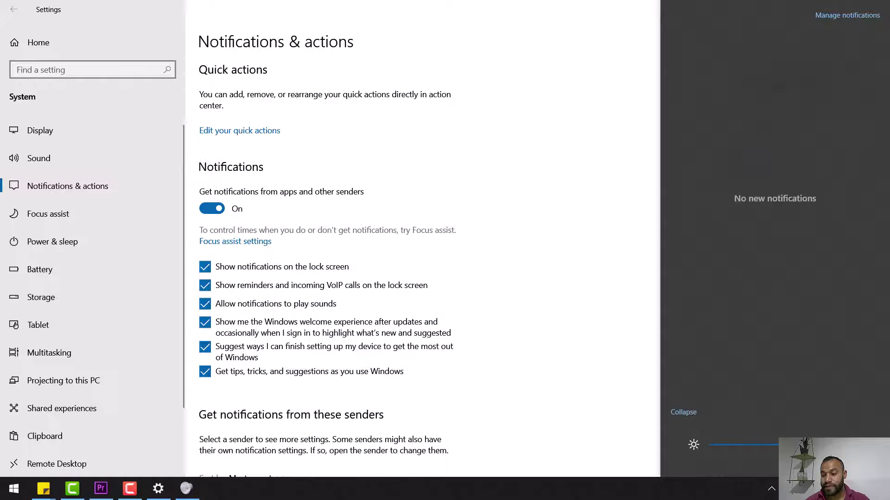
Edit the quick actions to add Wi-Fi, Mobile hotspot, Battery saver and Bluetooth, and finish editing.
key(Escape)
key(super+a)
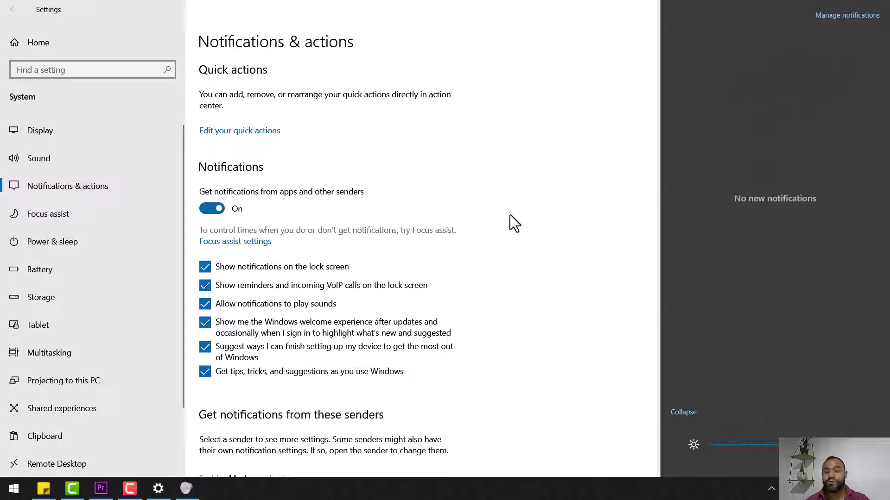
click(242, 133)
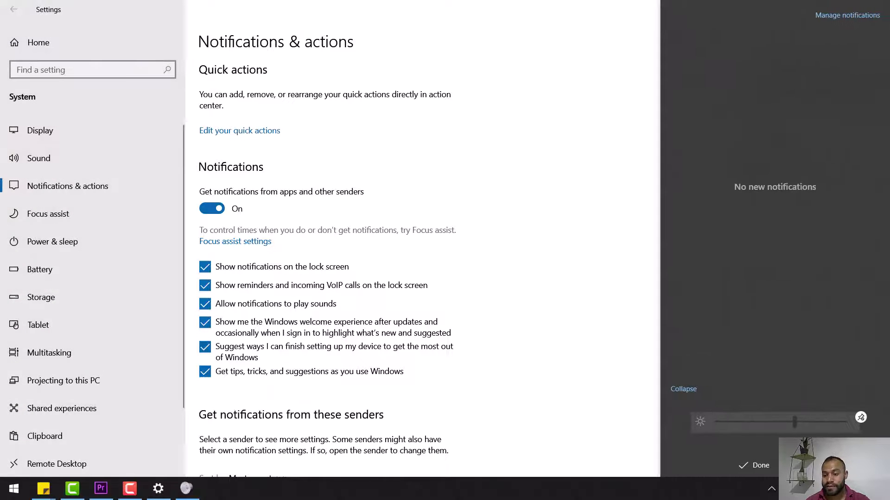
click(788, 465)
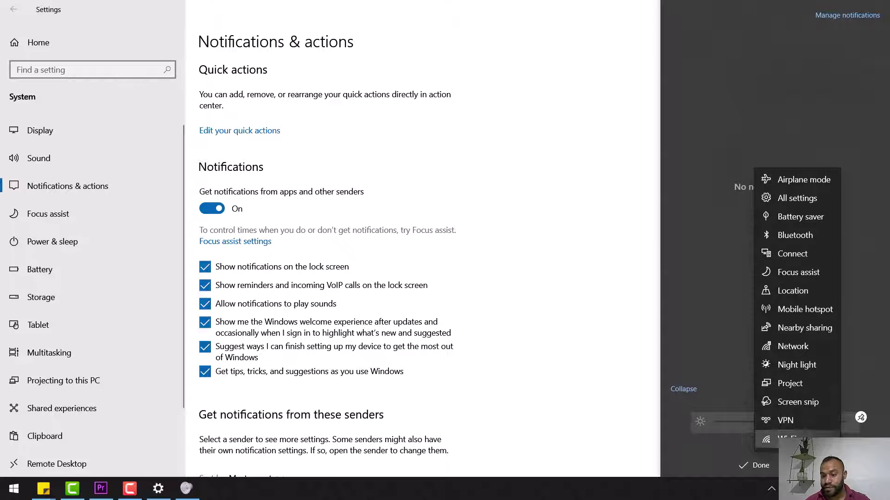
click(788, 440)
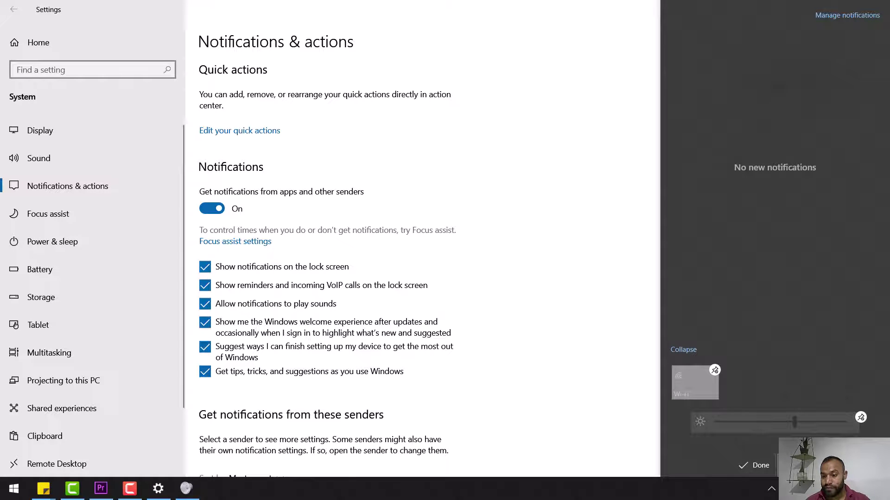
click(788, 465)
click(799, 326)
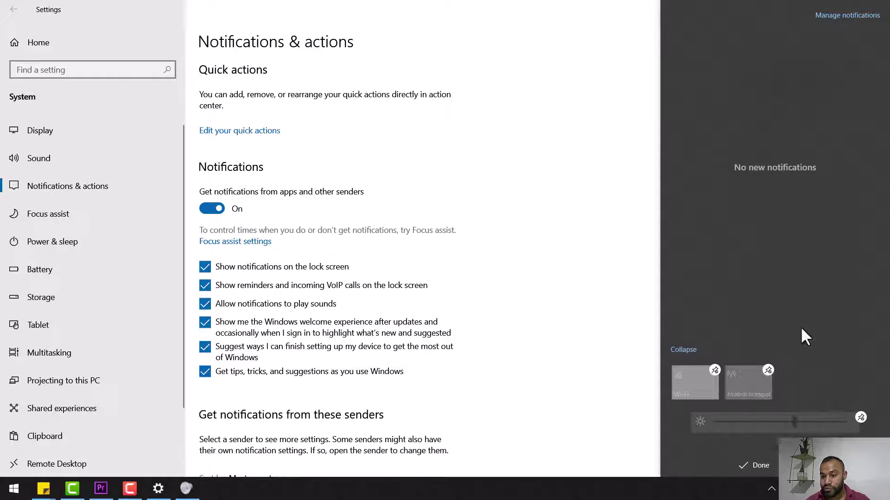
click(787, 466)
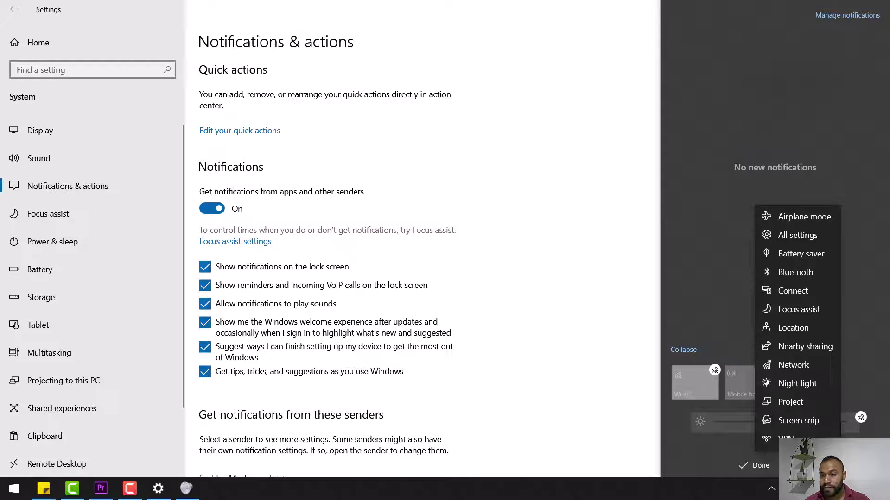
click(816, 252)
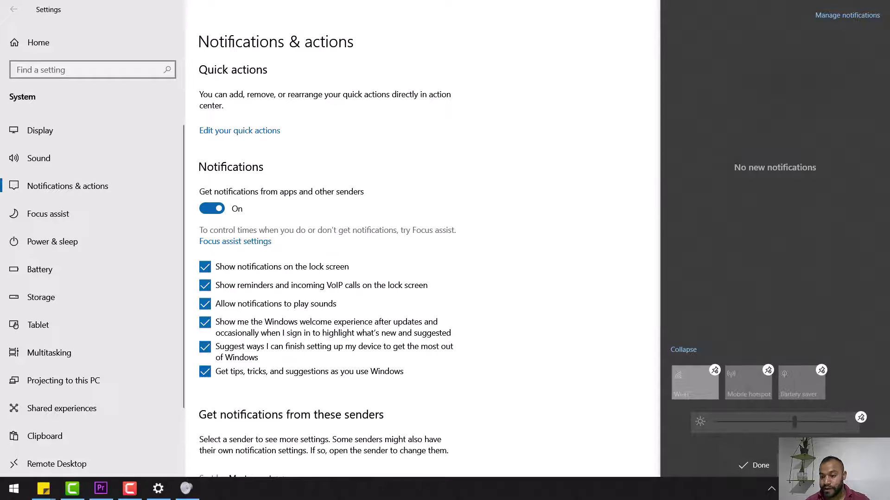
click(787, 465)
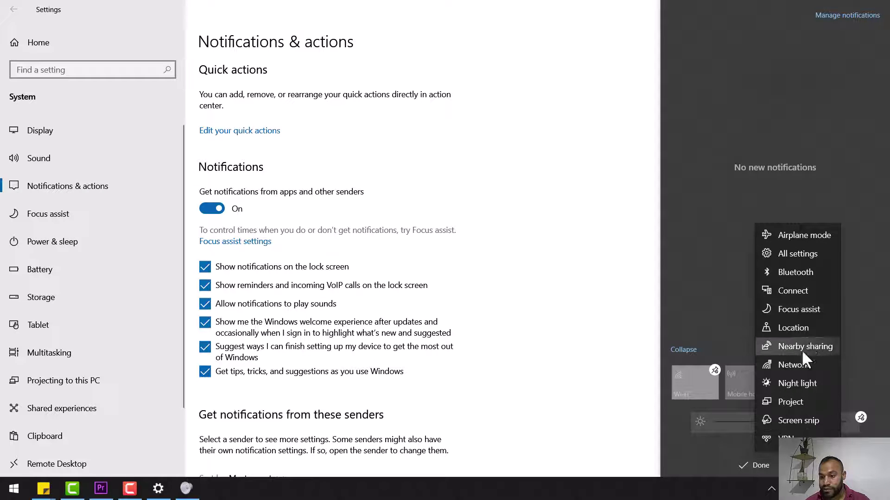
click(797, 276)
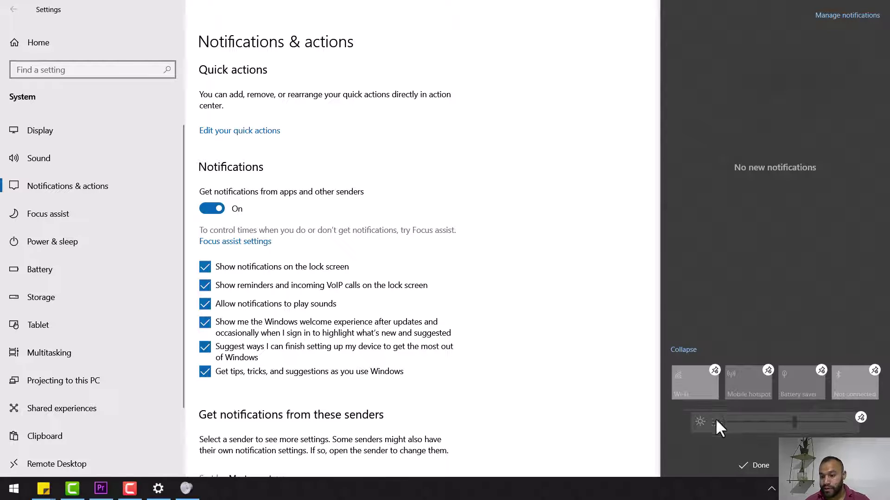
click(755, 471)
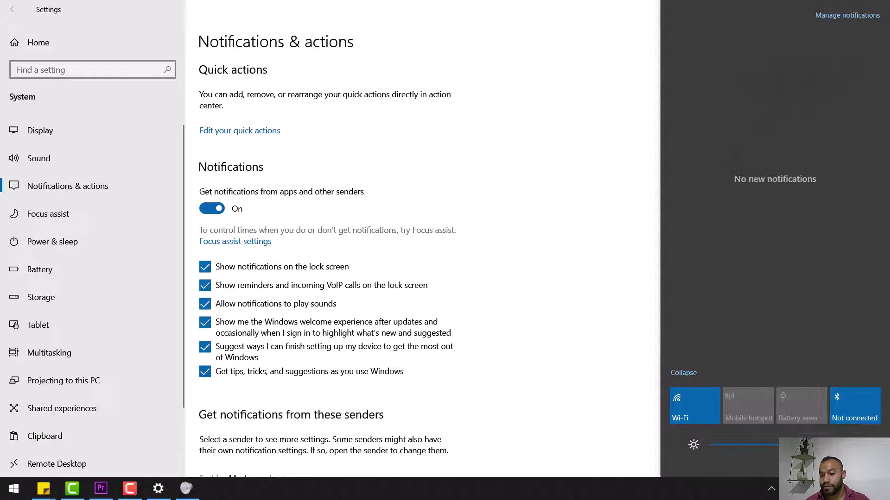
Adjust the display brightness in the action center, close it, and lock the screen.
drag(733, 447, 814, 447)
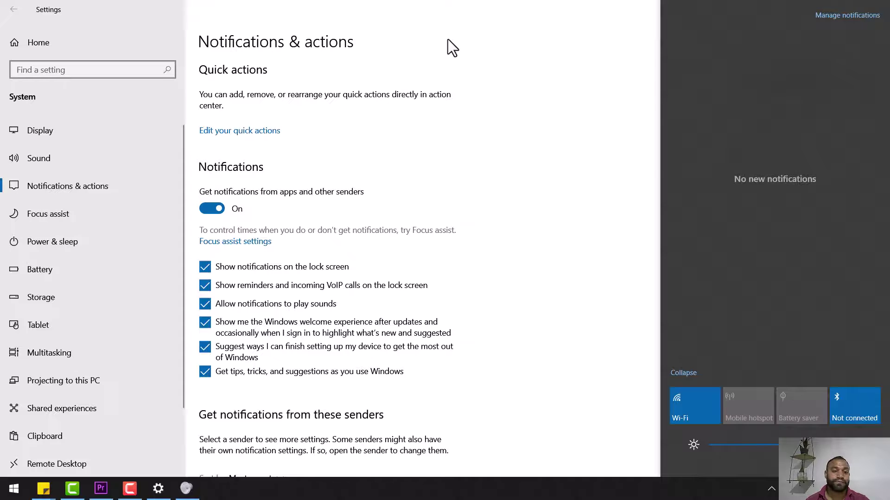
click(447, 39)
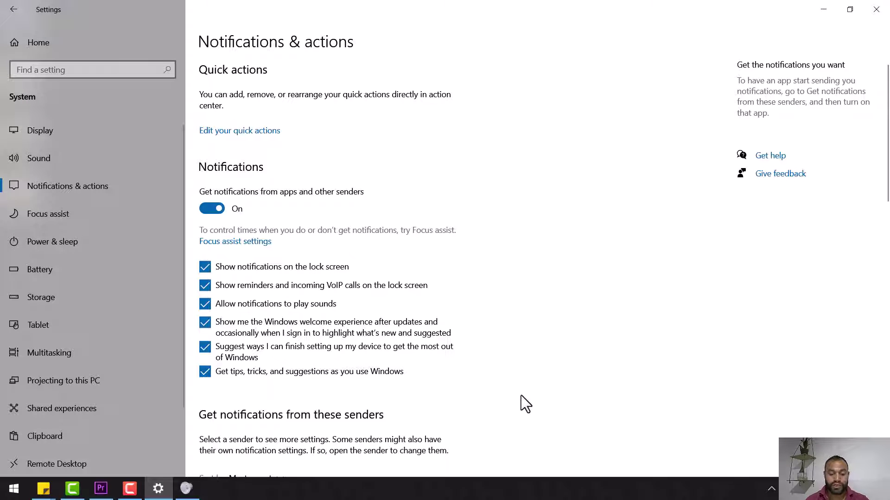
key(super+l)
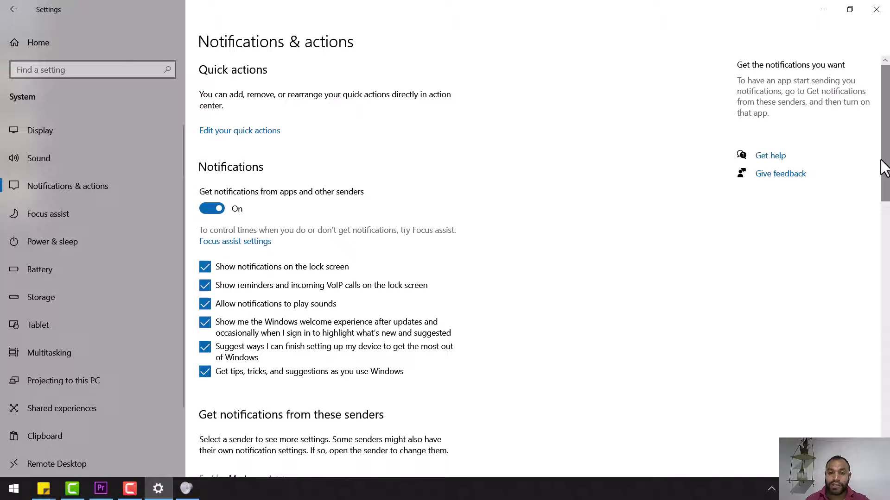
Turn off notifications from Alienware Command Center and Foxit Updater, and review the remaining senders in the list.
drag(883, 167, 840, 262)
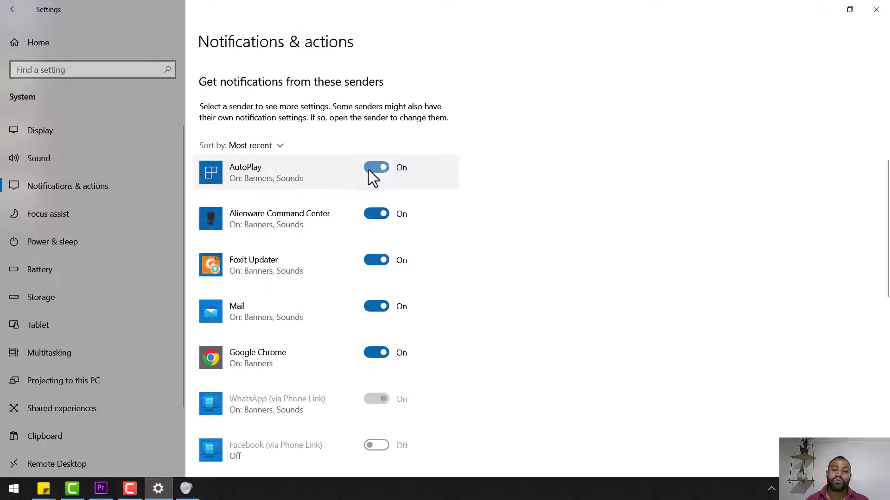
click(376, 214)
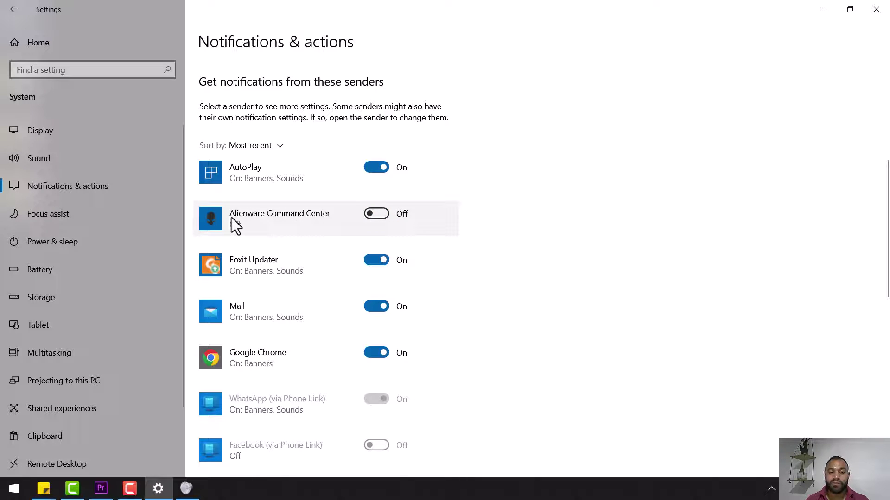
click(371, 262)
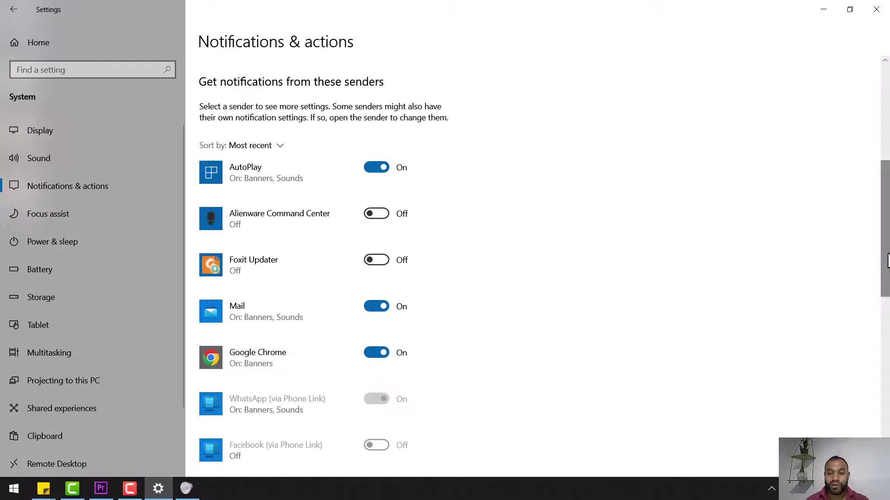
drag(884, 252, 868, 335)
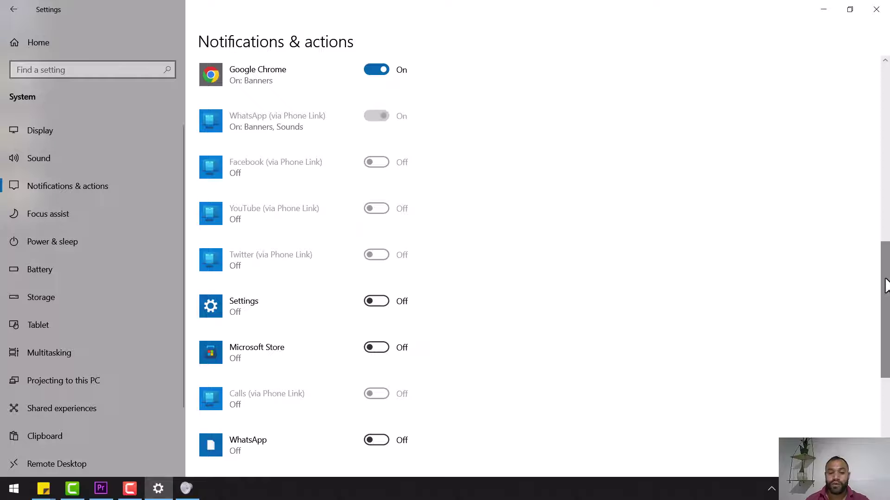
drag(886, 284, 885, 359)
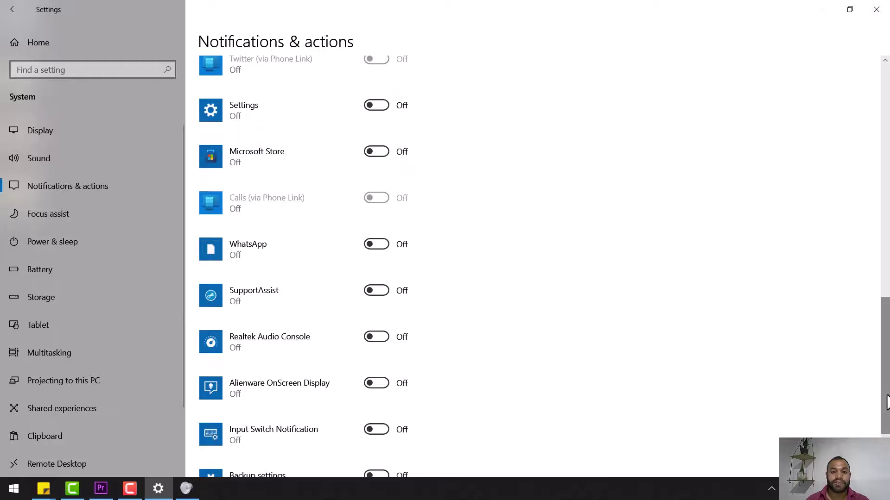
drag(880, 397, 880, 179)
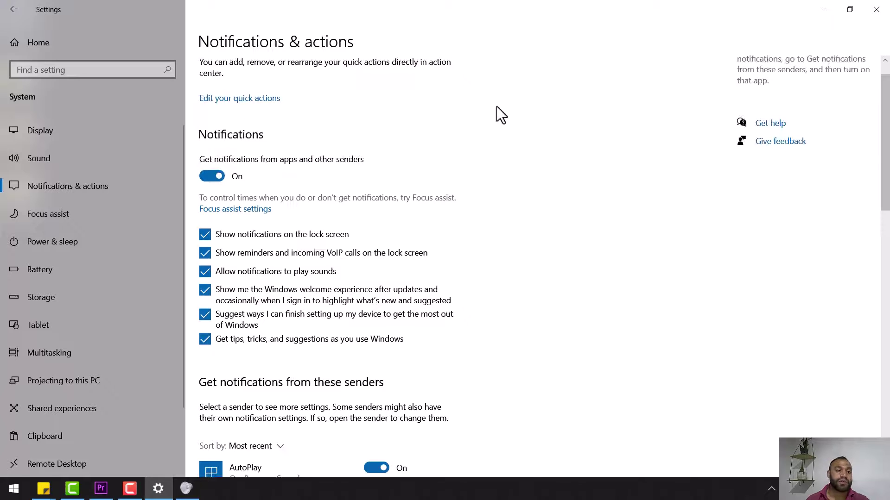
Go to the Focus assist settings and set focus assist to Off.
click(99, 185)
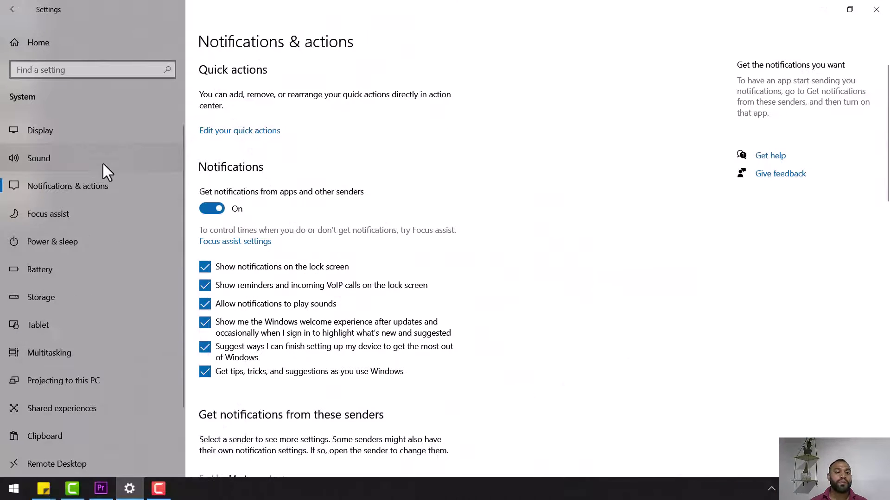
click(74, 227)
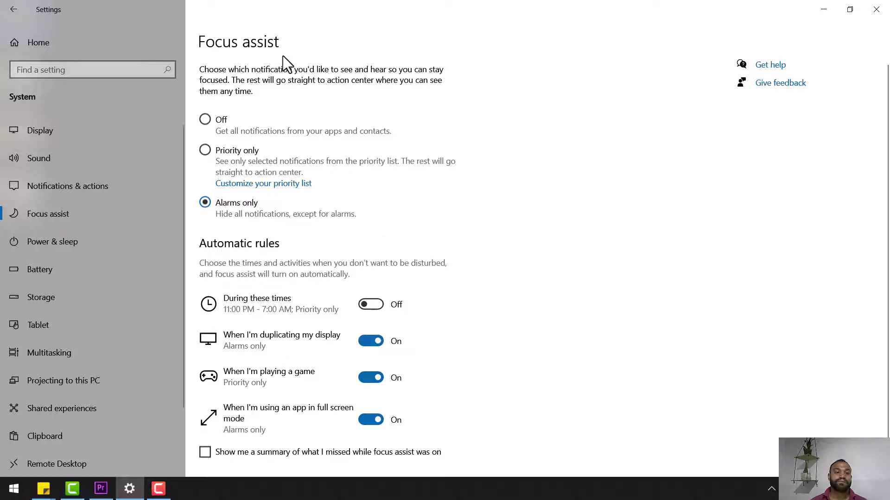
click(205, 120)
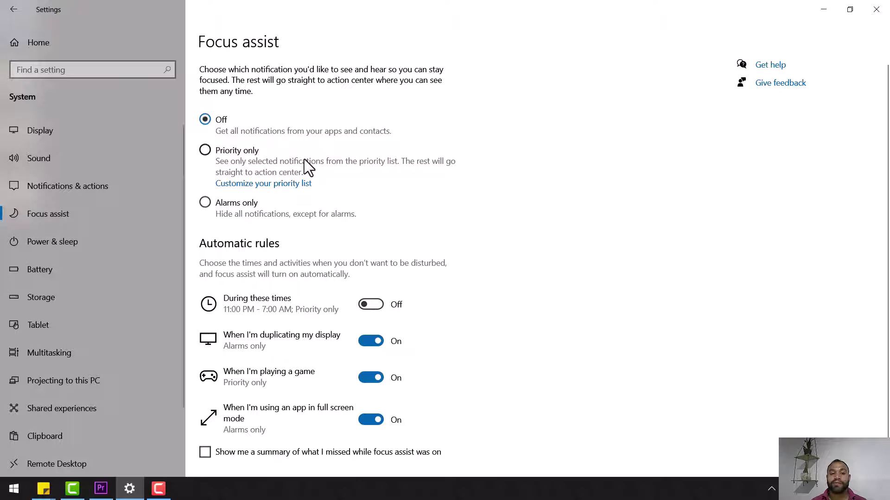
Show the action center to check where notifications from apps and contacts arrive, and close it again.
click(877, 489)
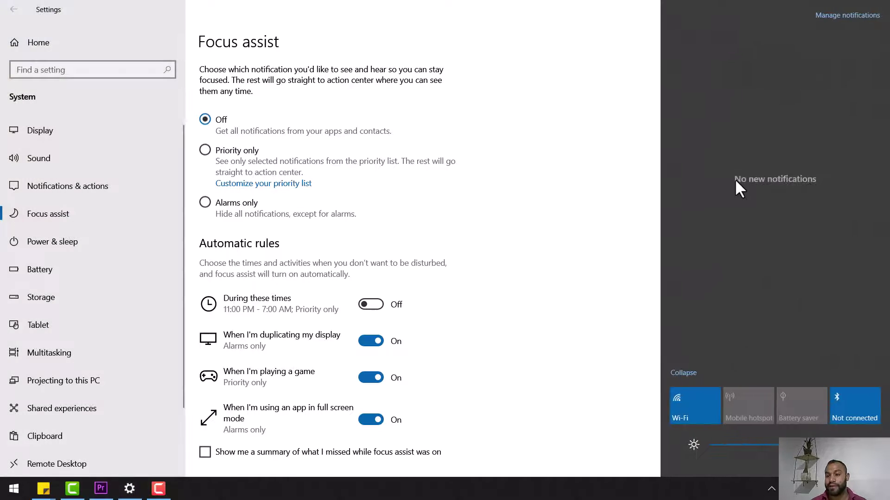
click(627, 484)
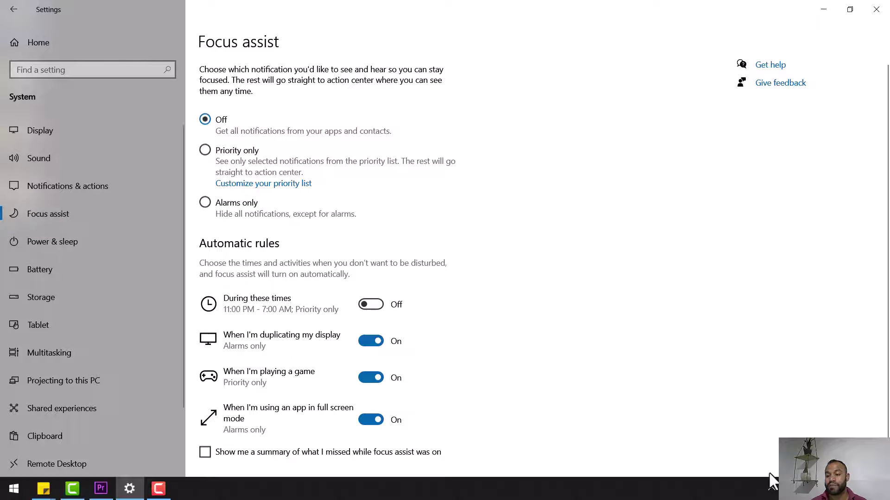
key(super+a)
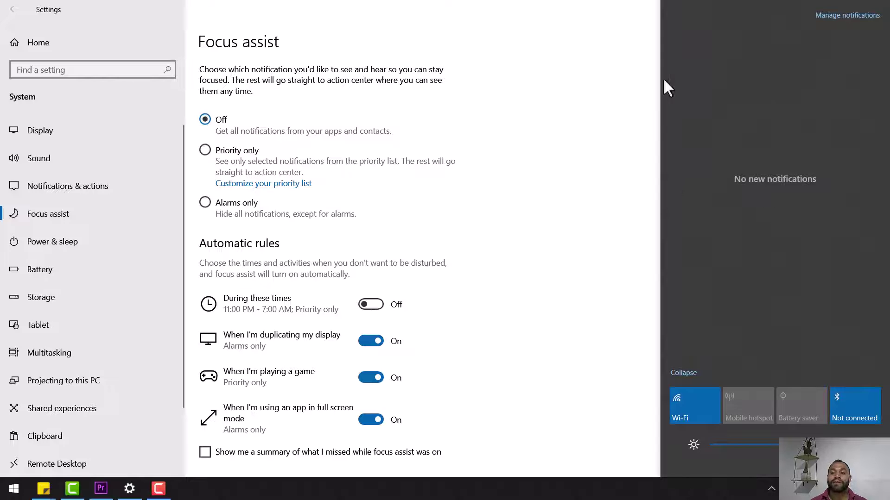
click(450, 35)
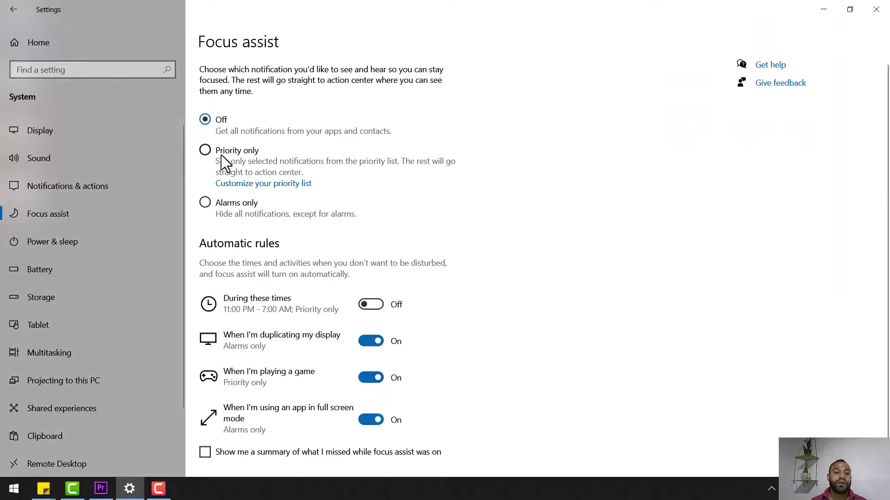
Set focus assist to Priority only and open its priority list for customizing.
click(207, 150)
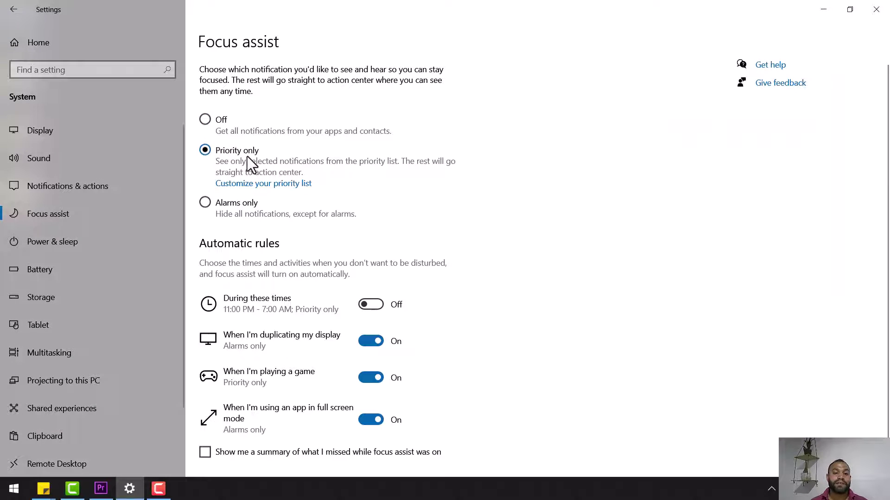
click(274, 186)
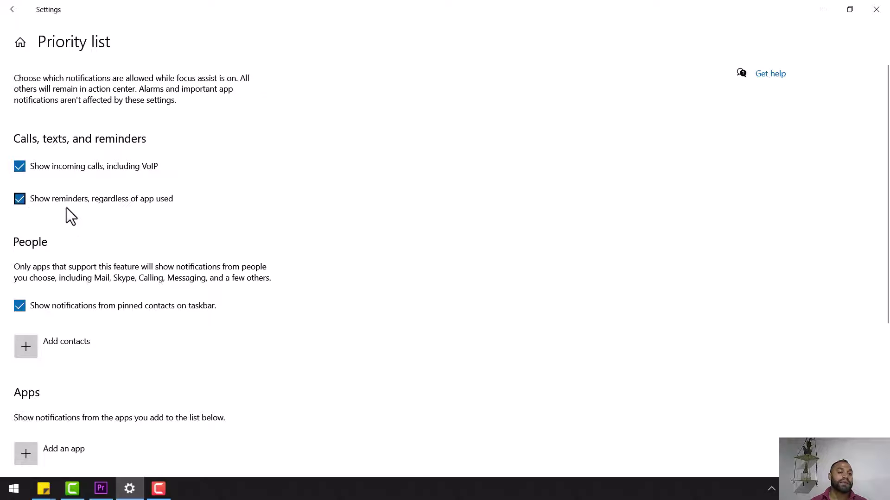
In the priority list, disable reminders and incoming calls including VoIP, and enable both options again.
click(20, 200)
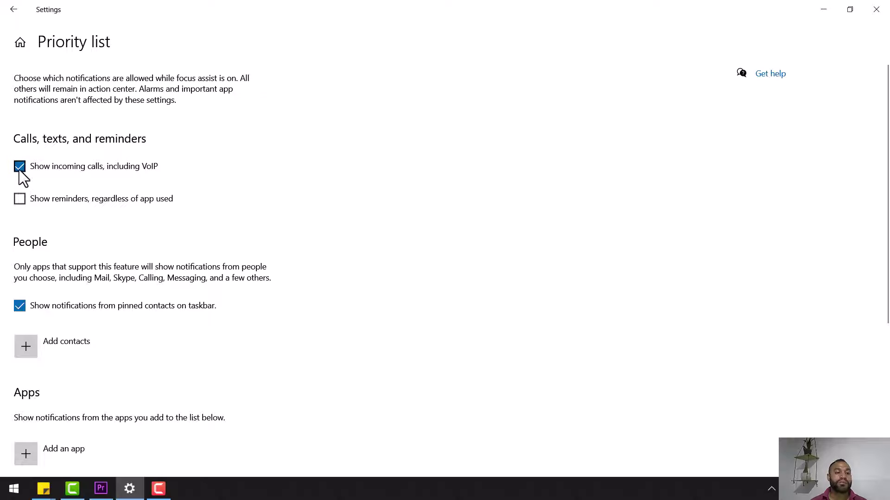
click(19, 169)
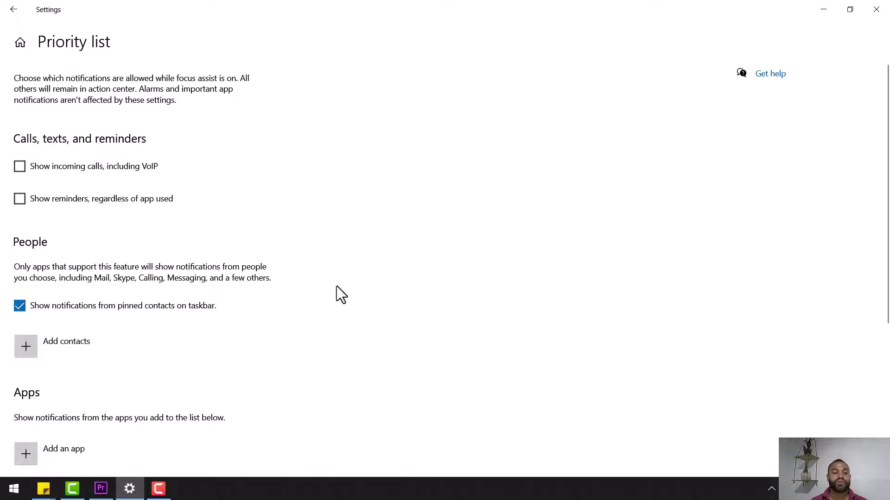
click(111, 170)
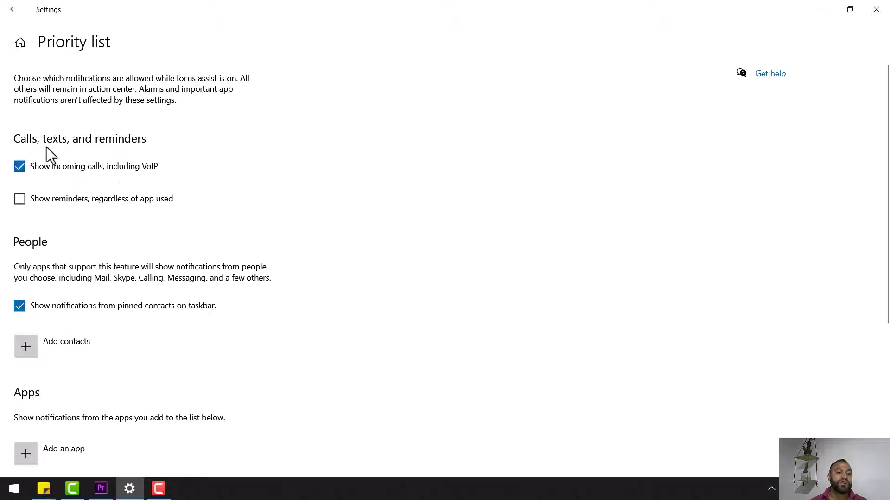
click(47, 198)
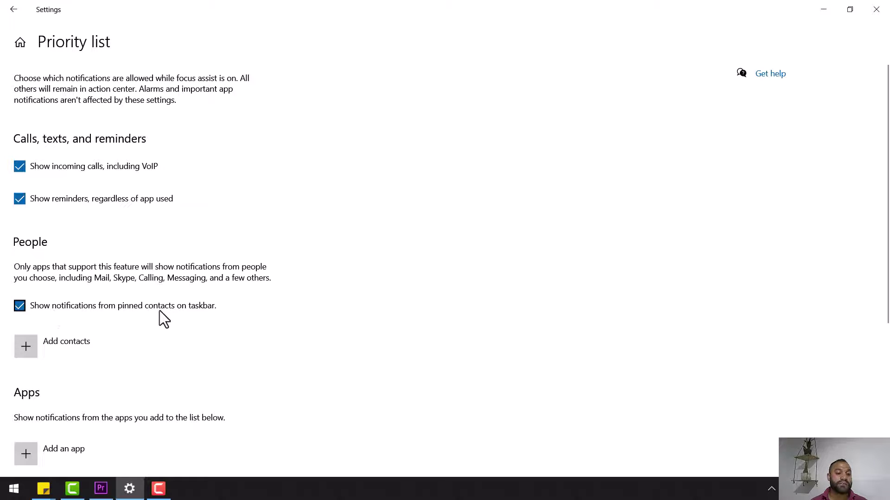
Show People on the taskbar and disable priority notifications from contacts pinned there.
right_click(479, 491)
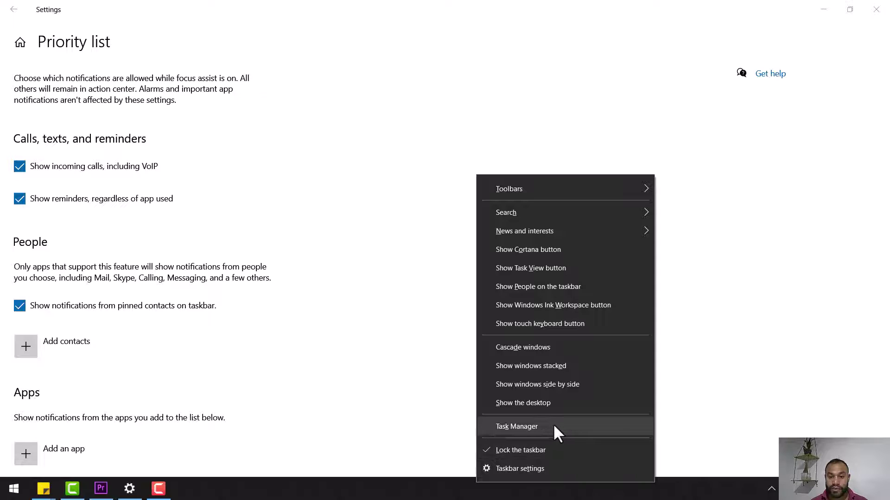
click(538, 288)
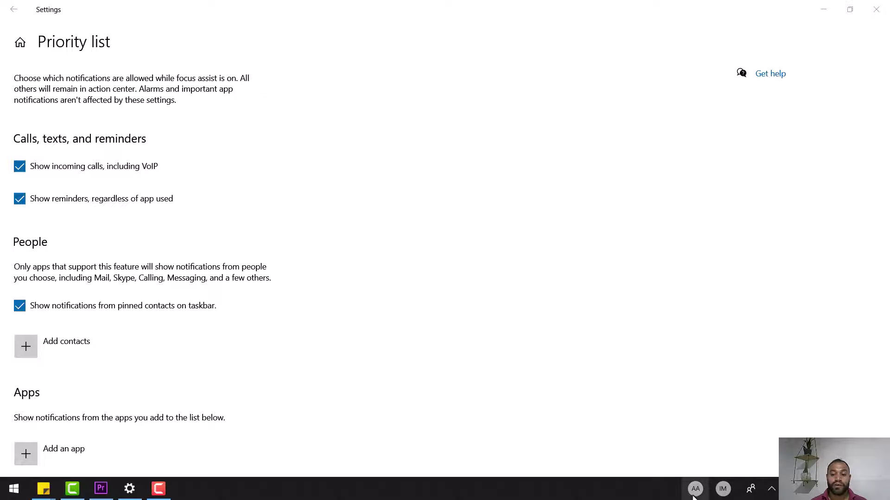
click(130, 308)
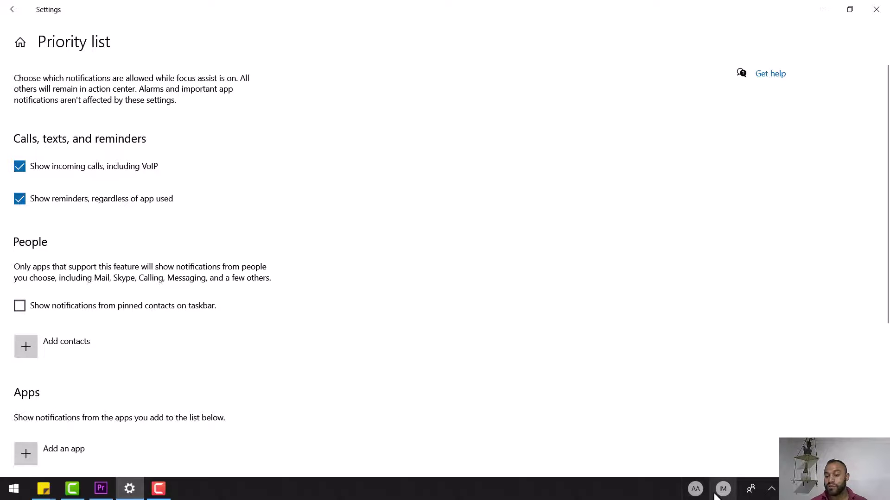
Allow priority notifications from contacts pinned to the taskbar, and view the pinned contacts in People.
click(121, 305)
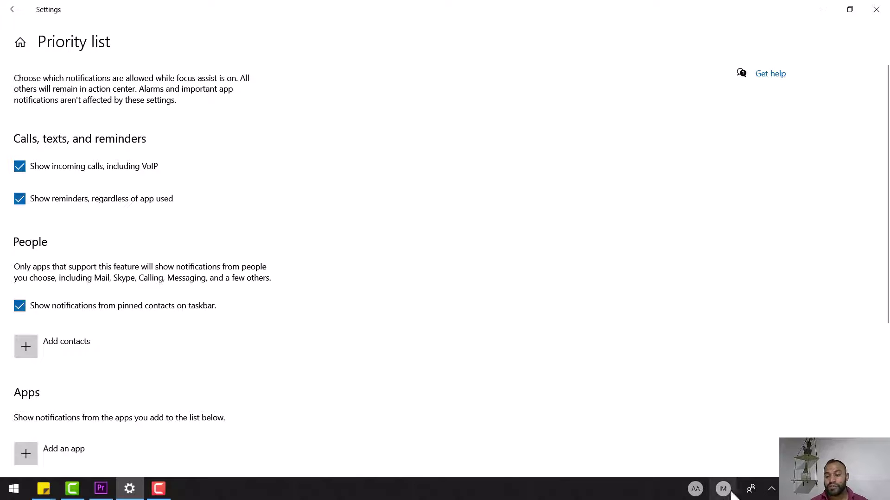
click(753, 494)
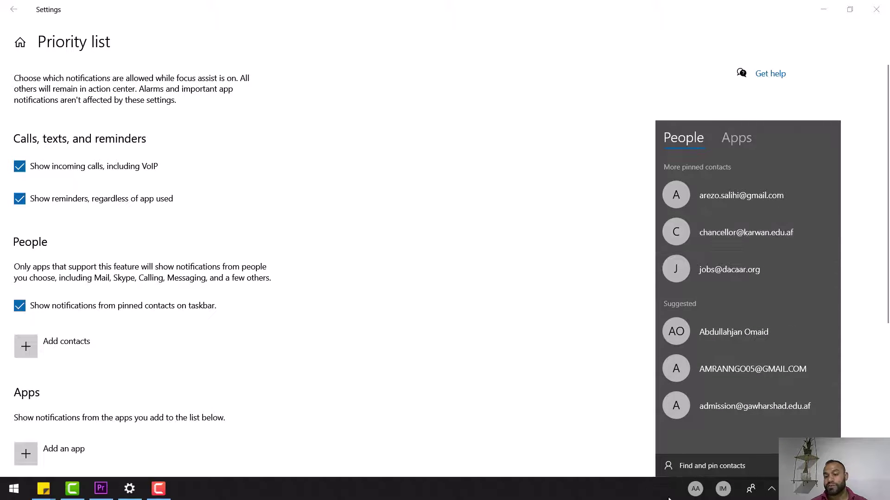
click(300, 383)
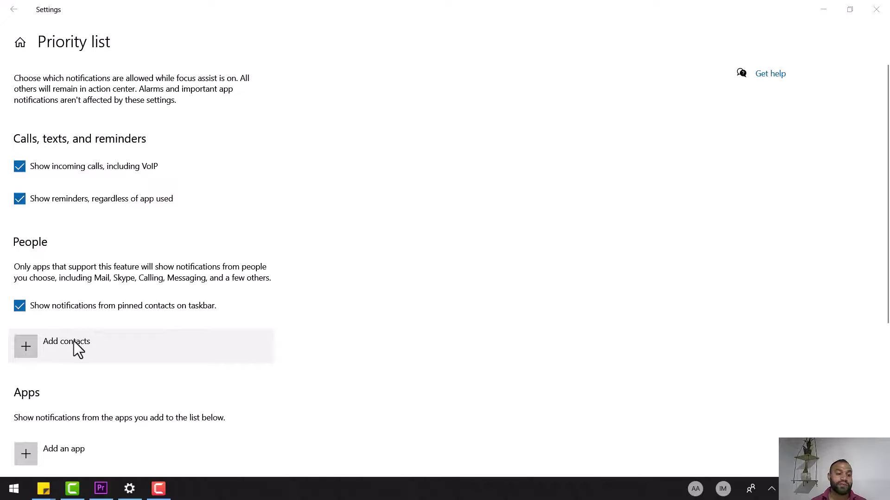
Add the third suggested contact to the priority list's People section.
click(56, 346)
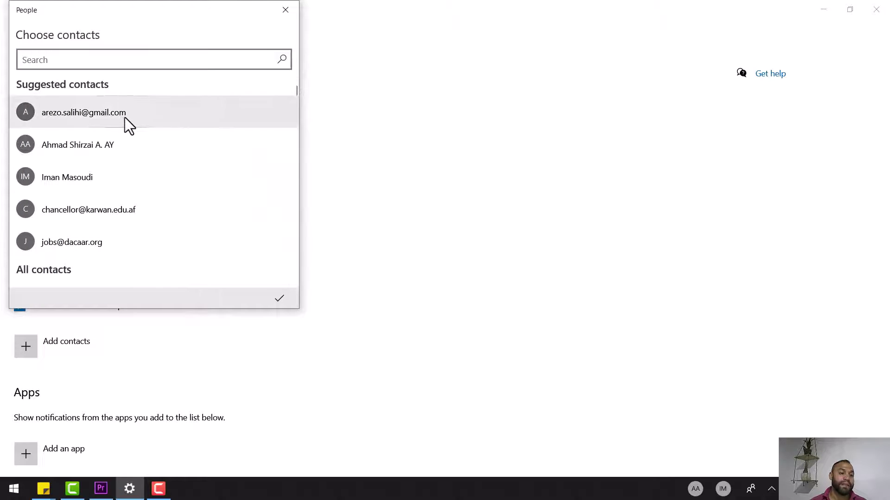
click(91, 176)
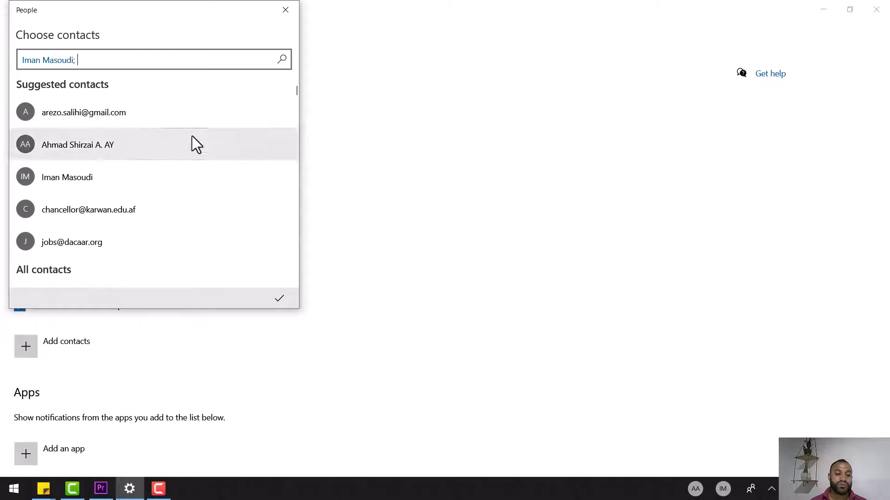
click(280, 301)
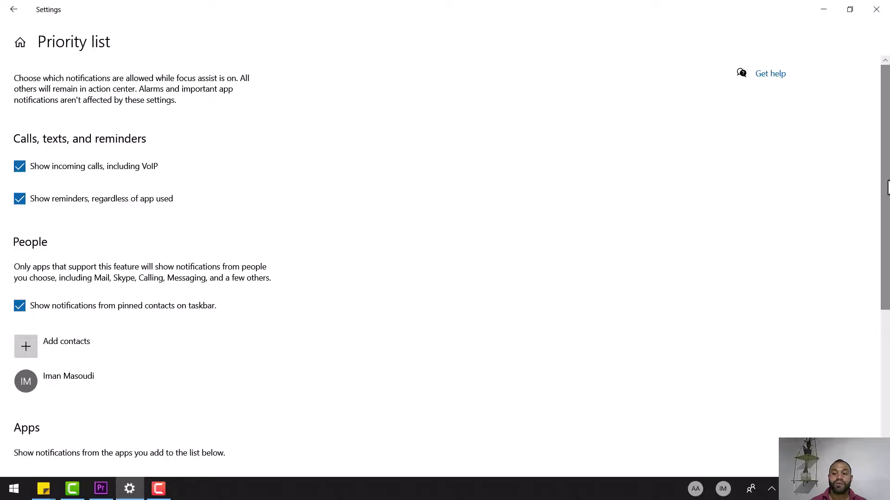
Remove Settings and Snip & Sketch from the priority list's apps.
drag(886, 188, 854, 310)
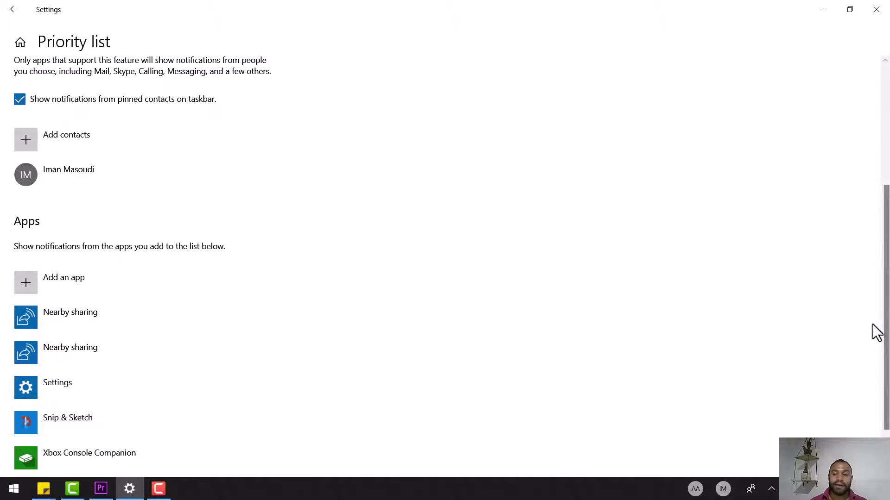
drag(885, 307, 880, 351)
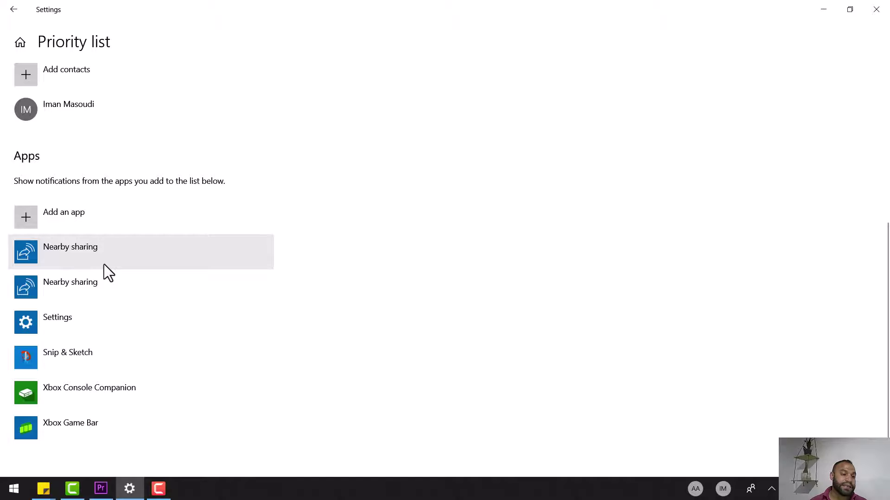
click(63, 329)
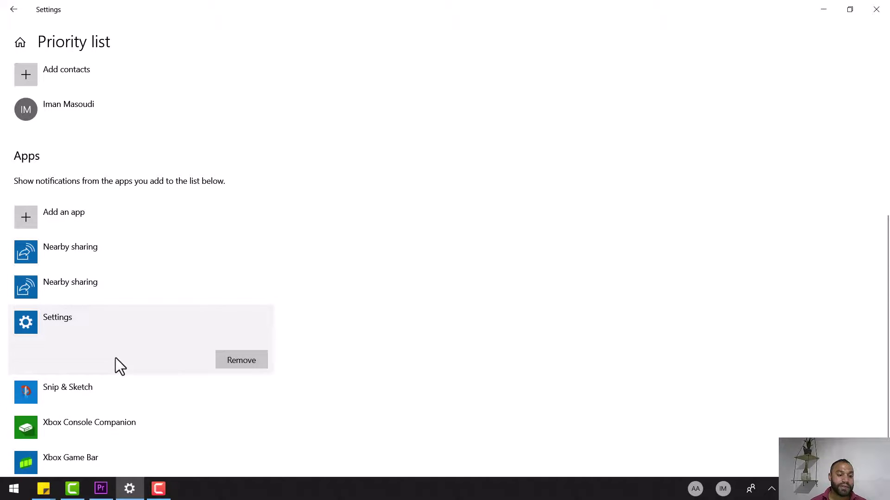
click(241, 360)
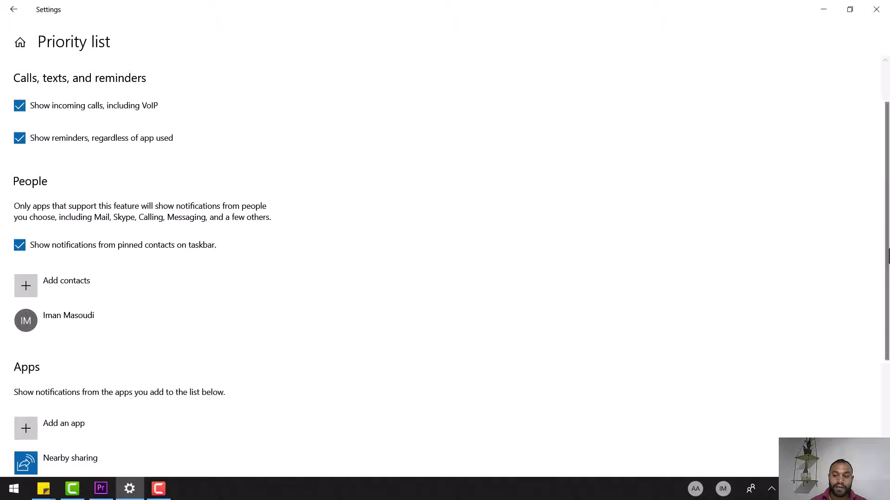
scroll(887, 256, down, 4)
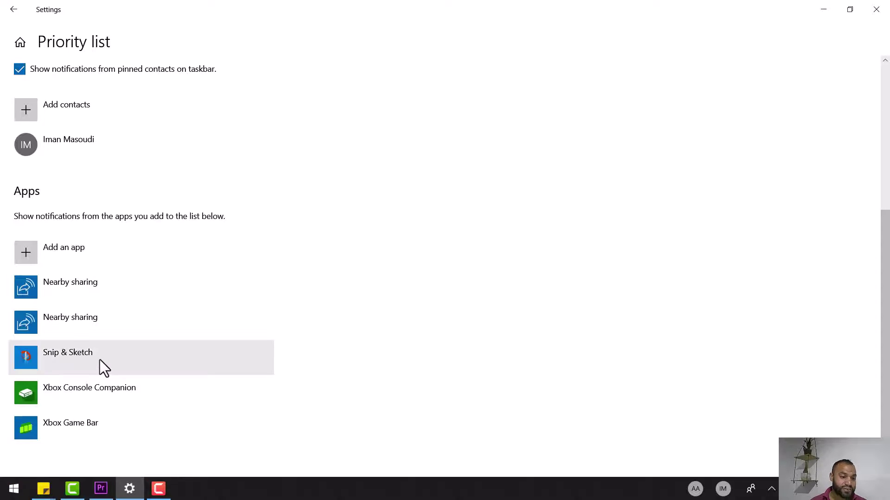
click(99, 359)
click(243, 394)
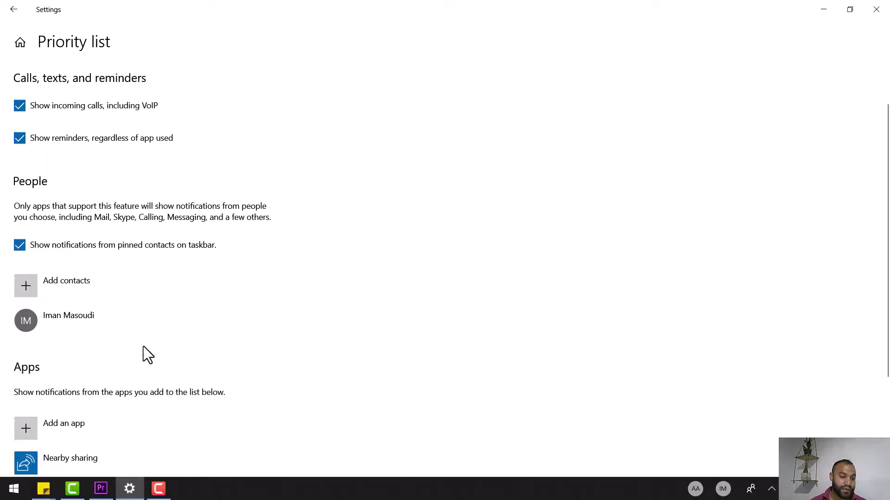
Remove Xbox Console Companion and Xbox Game Bar from the priority list's apps.
scroll(886, 328, down, 3)
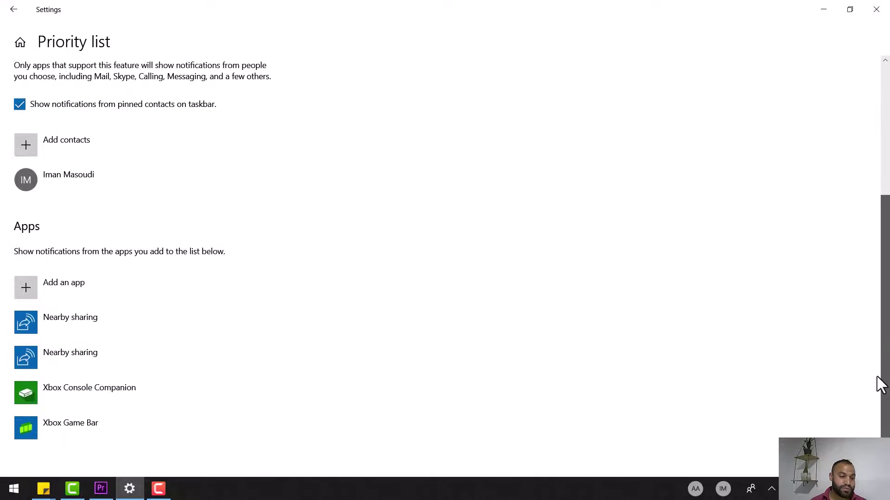
click(72, 396)
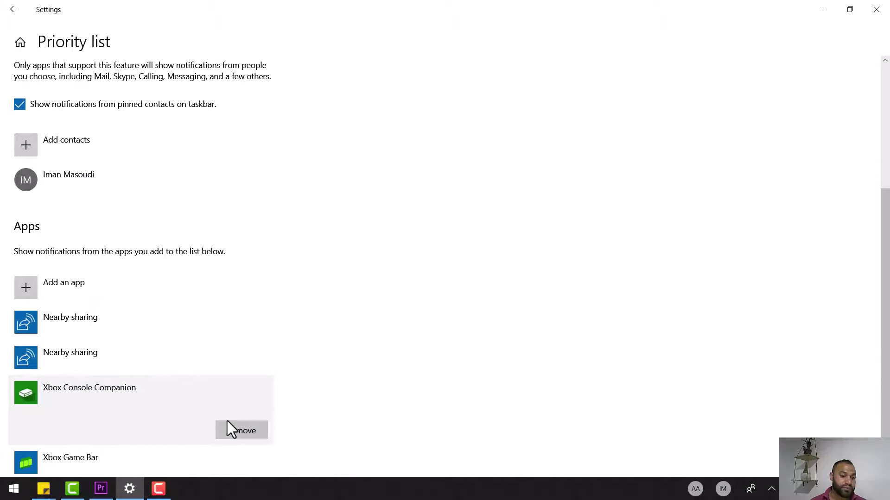
click(234, 430)
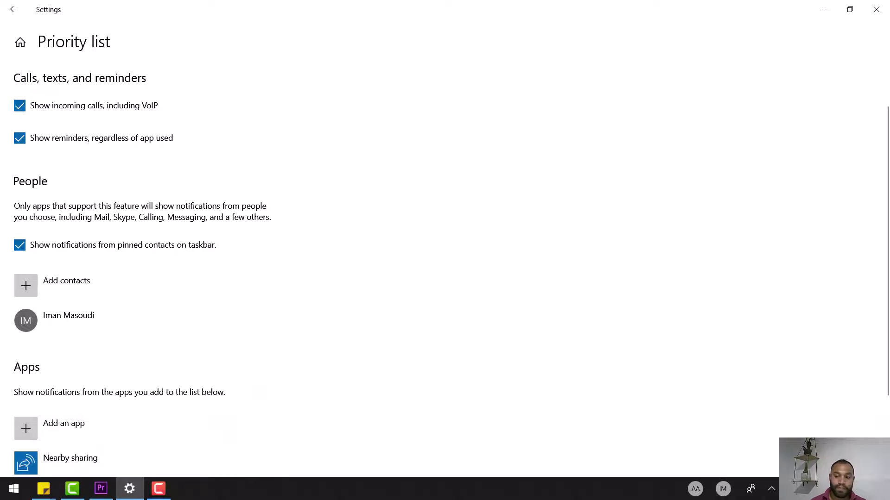
scroll(886, 322, down, 2)
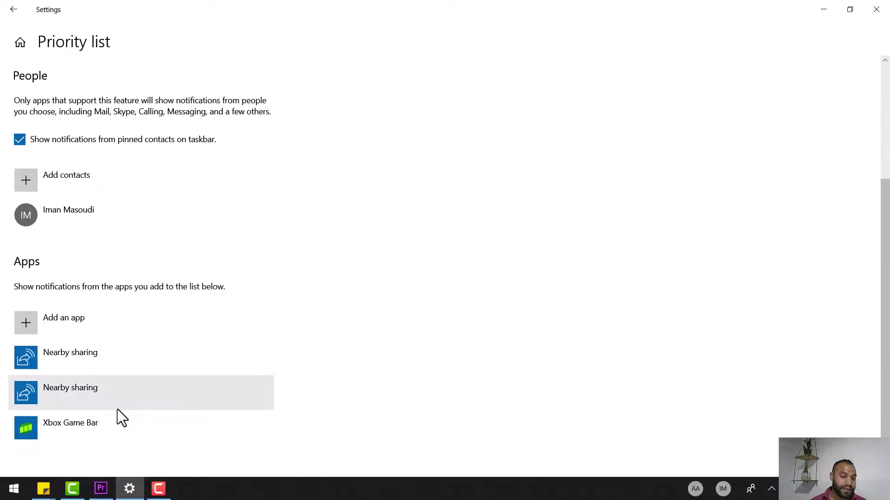
click(107, 421)
click(235, 469)
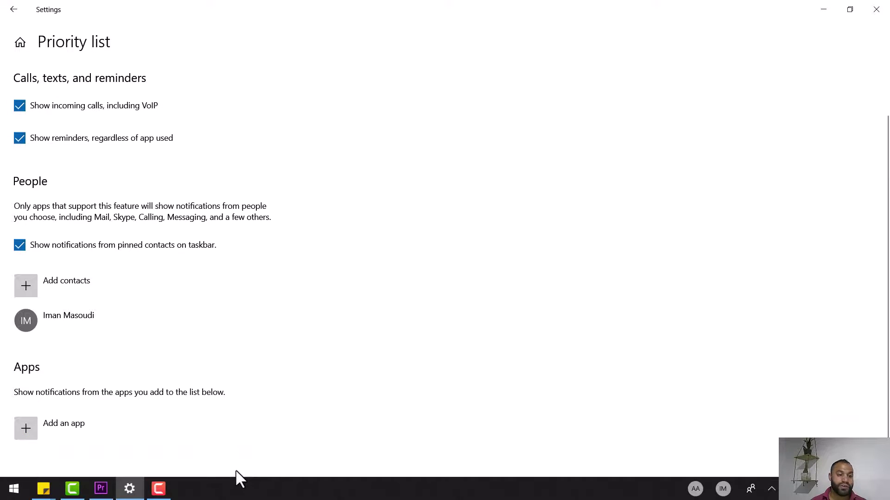
Add AutoPlay and Google Chrome to the priority list's apps and review the updated list.
scroll(873, 346, down, 2)
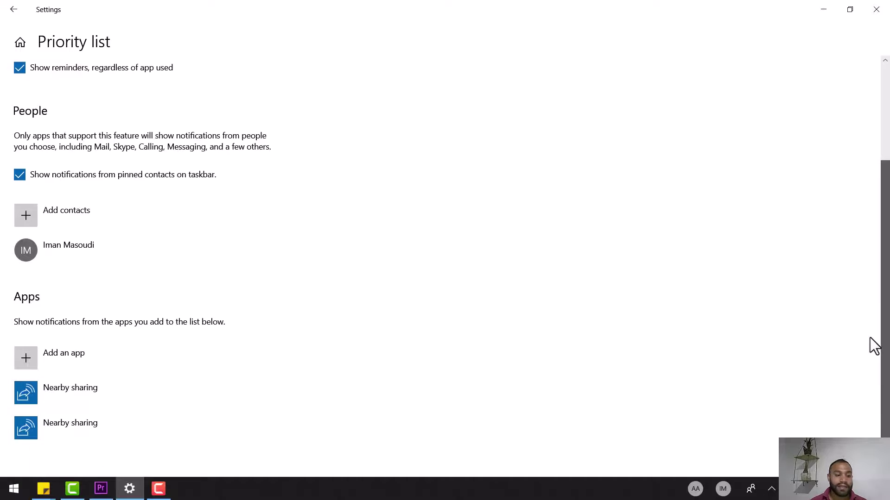
click(29, 355)
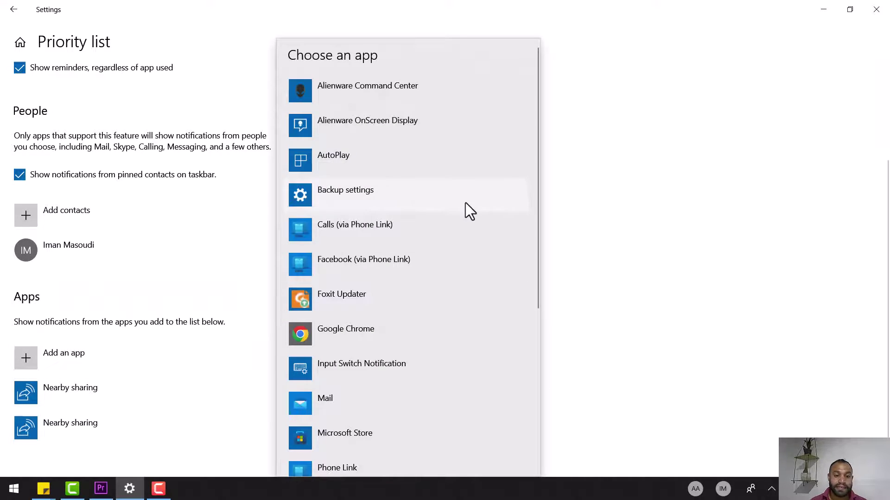
click(385, 161)
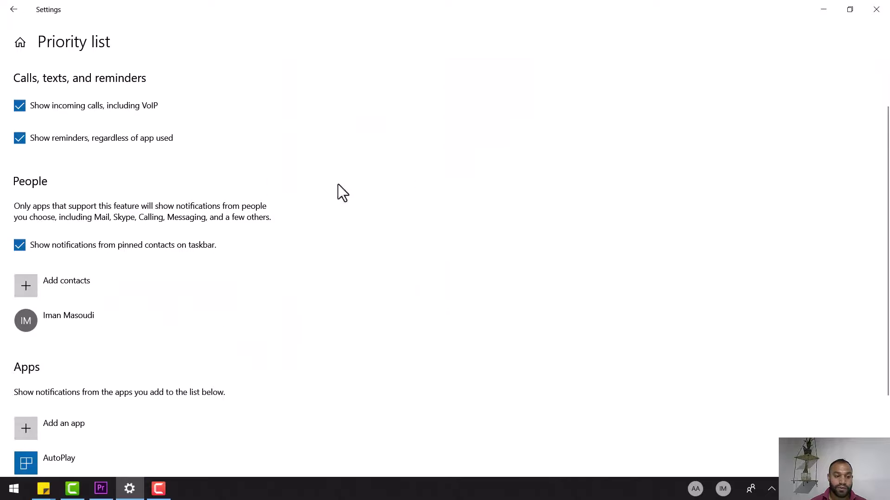
click(80, 419)
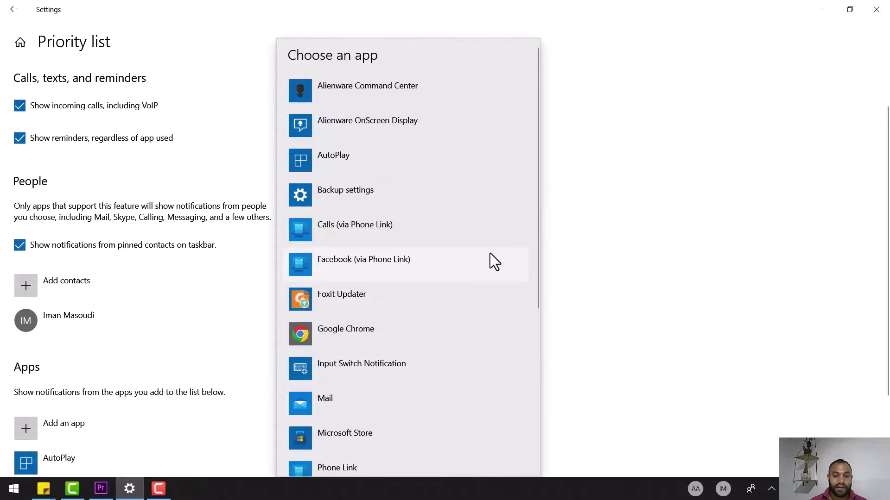
drag(537, 243, 543, 307)
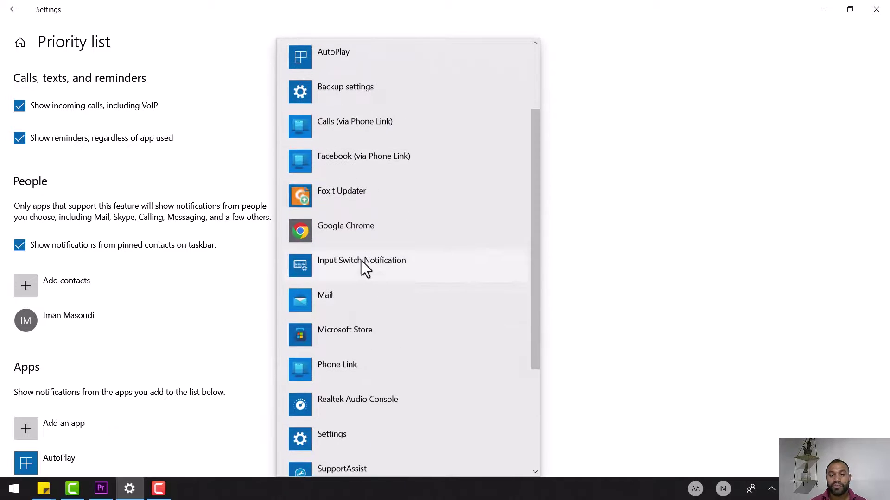
click(357, 233)
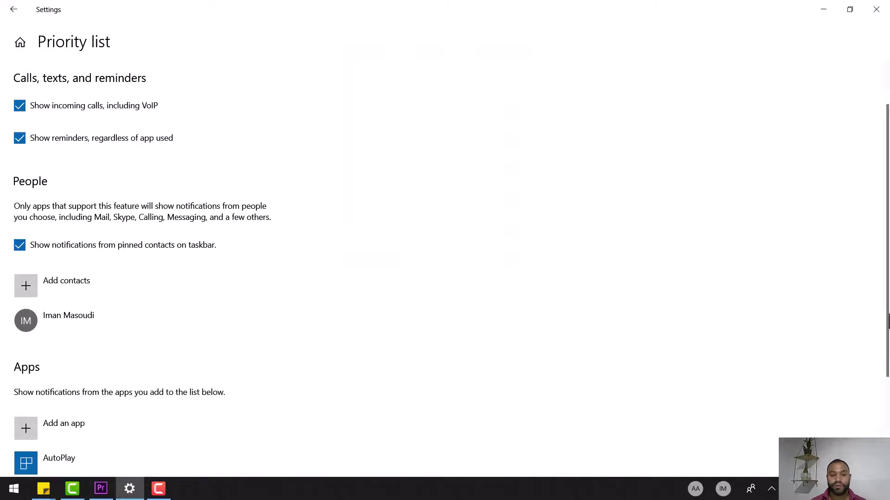
drag(886, 320, 886, 412)
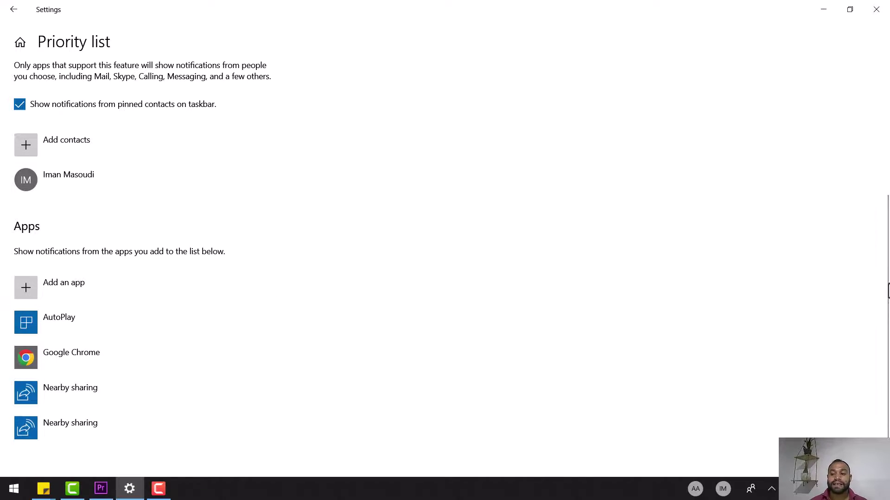
scroll(886, 243, up, 3)
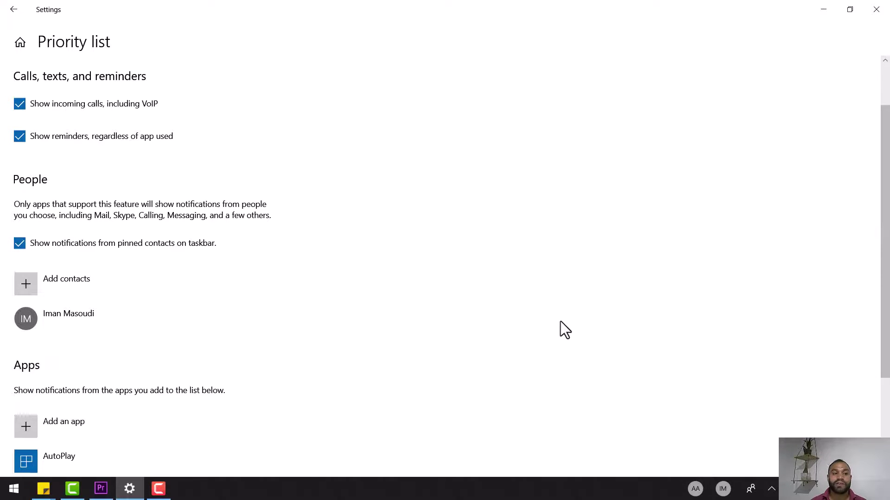
Return to the Focus assist page and check the action center for notifications, closing it again.
click(13, 11)
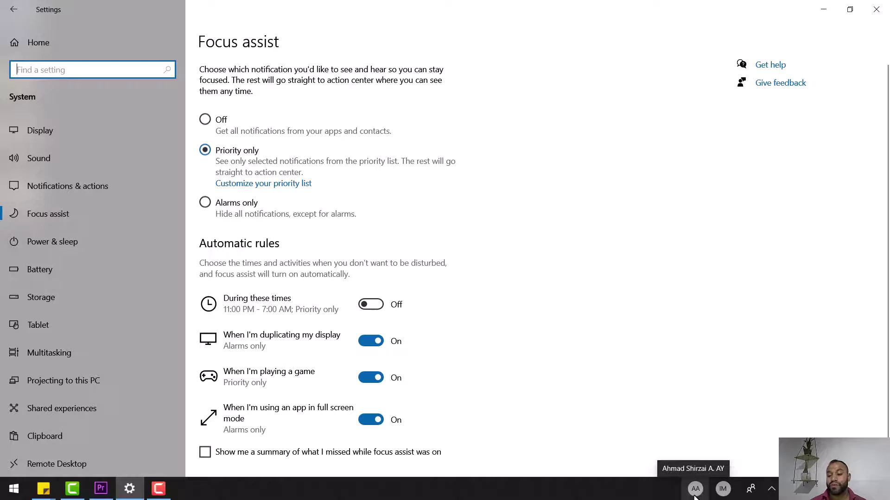
key(super+a)
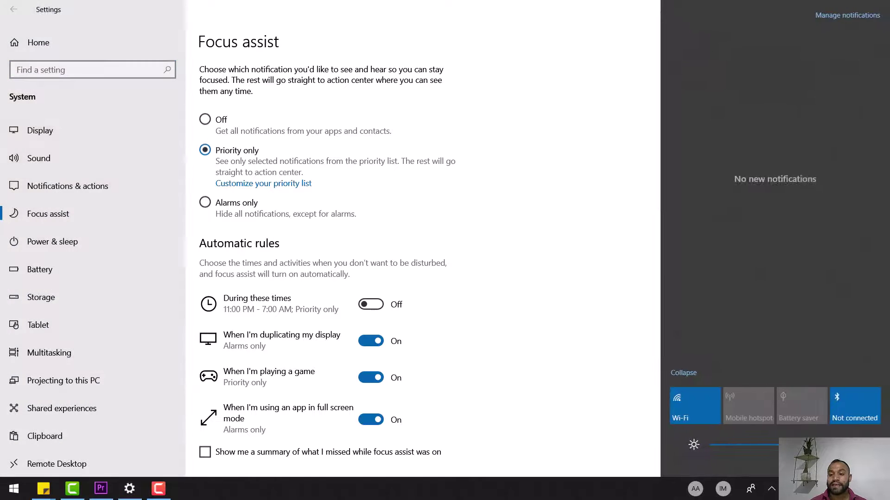
click(550, 498)
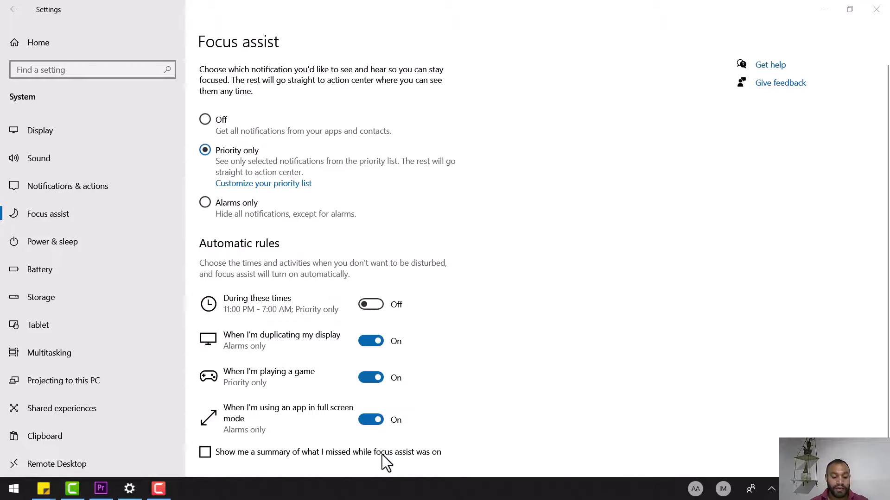
Find and open the Clock app, look at its alarms, and close it to return to Settings.
key(super)
text(al)
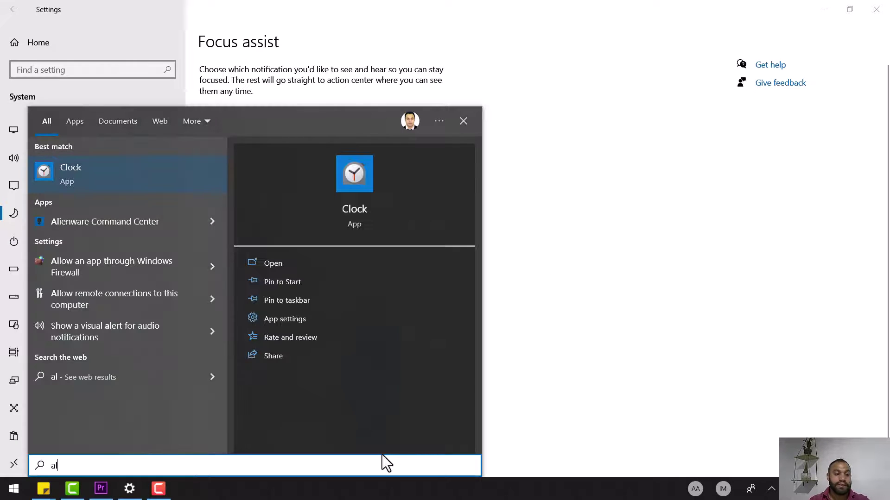
key(Return)
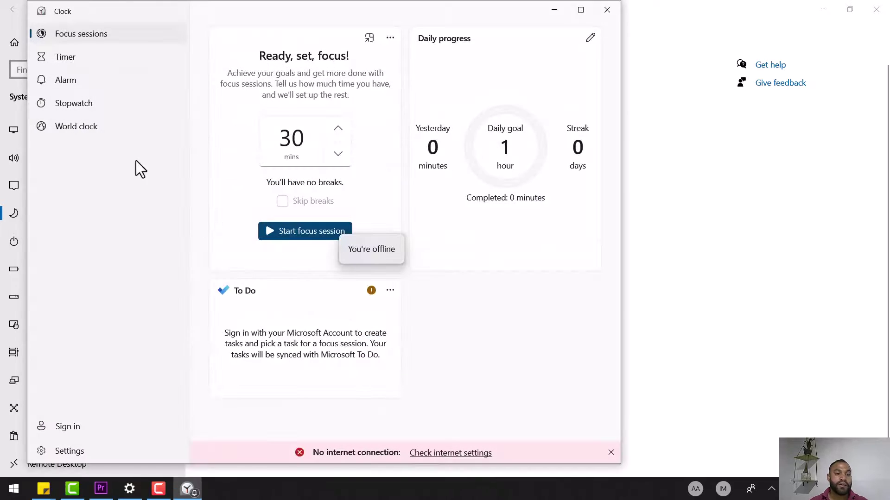
click(75, 85)
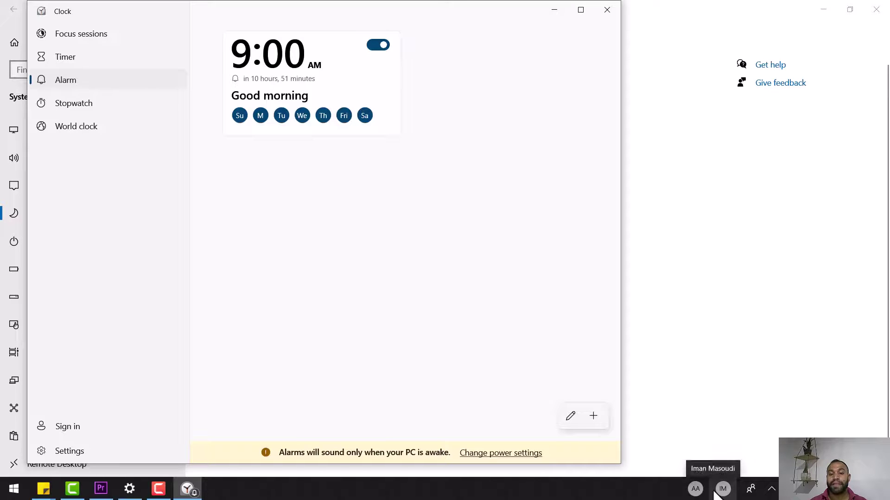
click(602, 12)
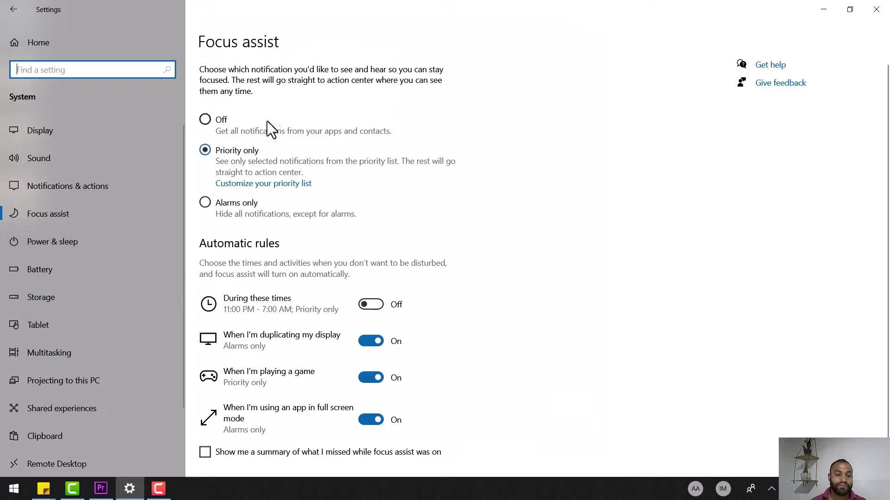
Set focus assist to Off and enable the automatic rule for turning it on during set hours.
click(206, 122)
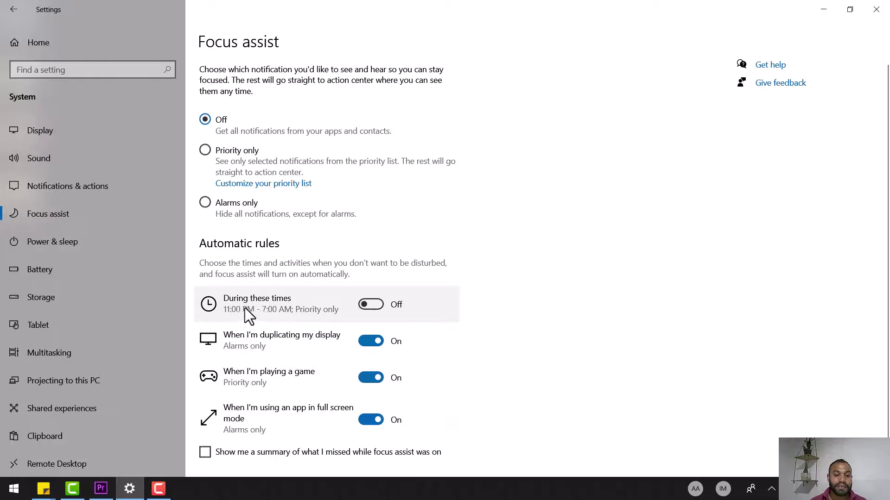
click(290, 309)
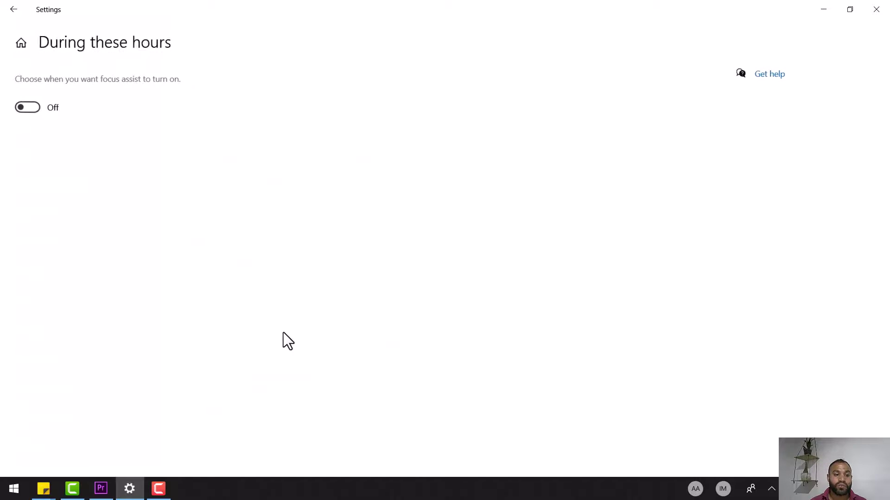
click(32, 107)
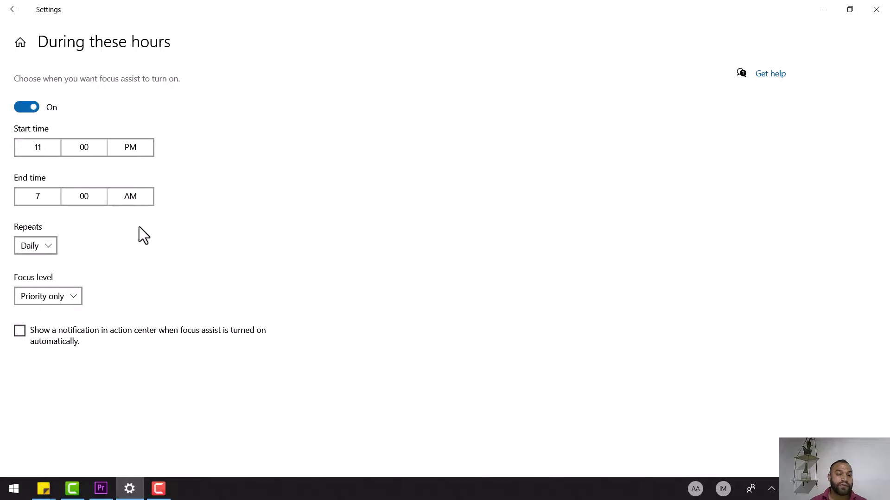
Review the start time, repeat and focus level options of the During these hours rule, and return to the Focus assist page.
click(45, 151)
click(253, 217)
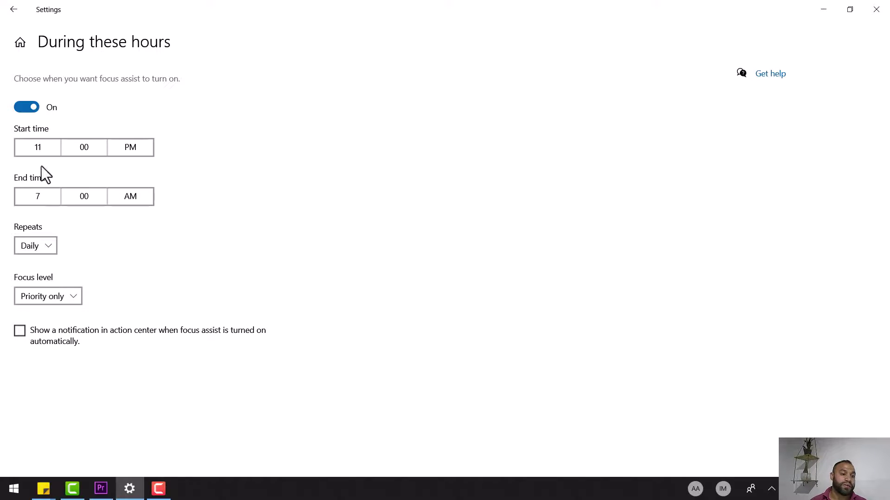
click(40, 246)
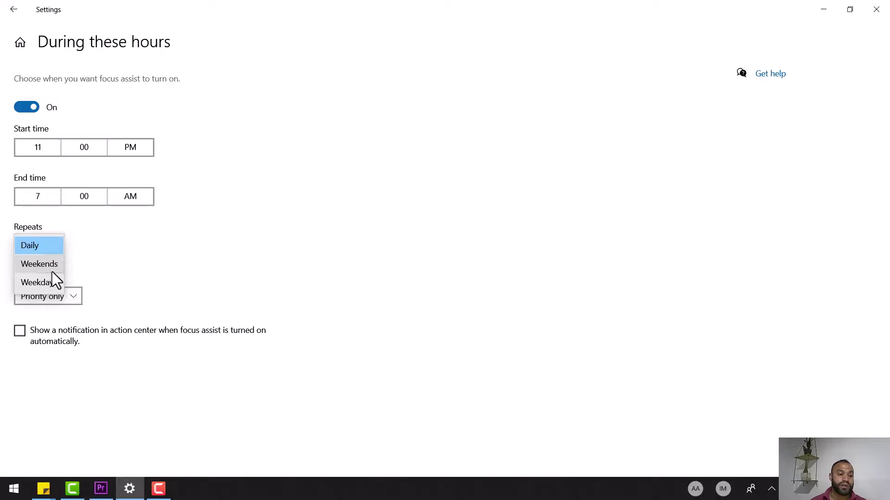
click(263, 227)
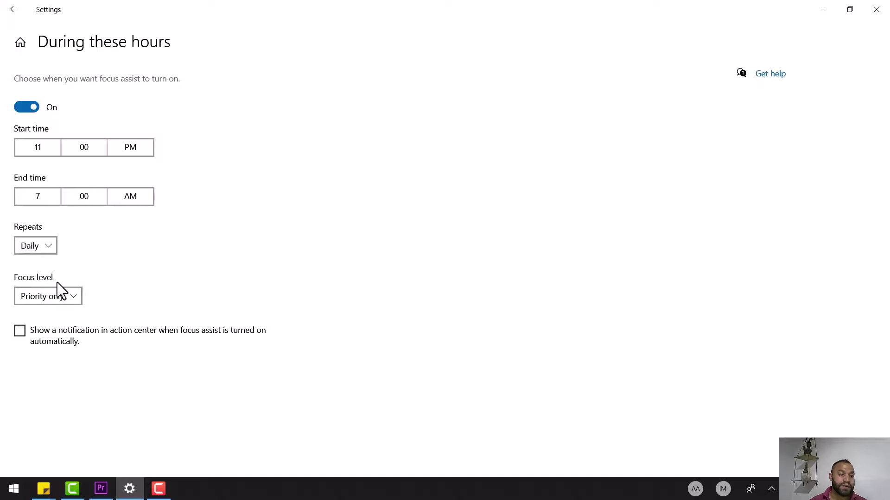
click(78, 297)
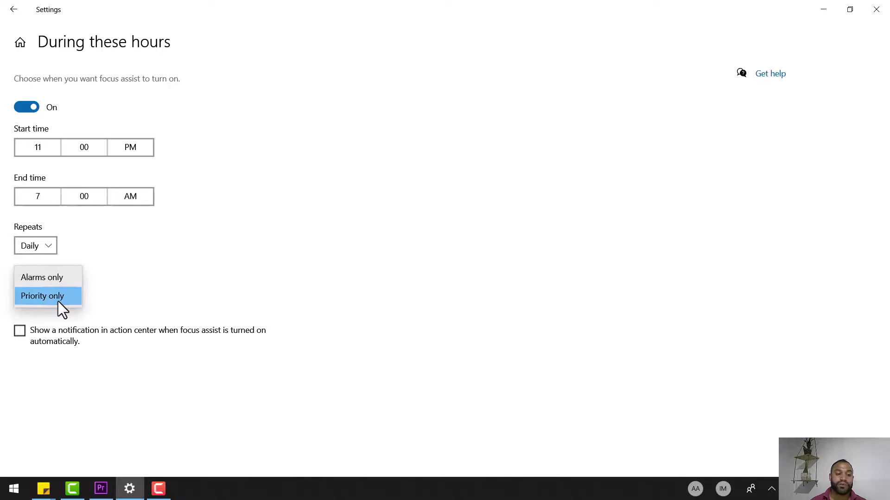
click(187, 274)
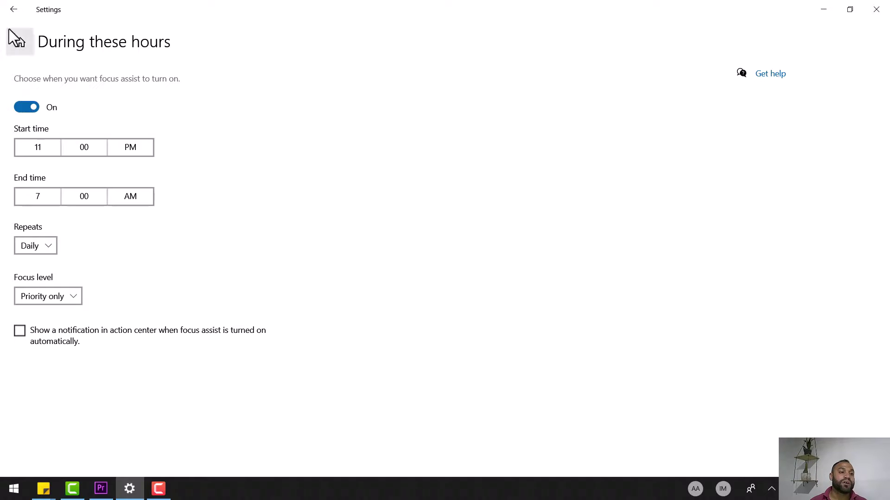
click(24, 14)
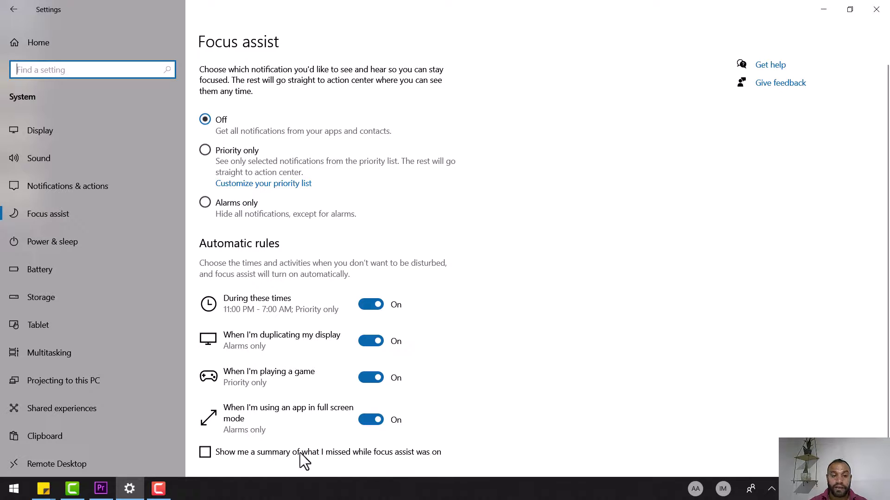
Enable the summary of what was missed while focus assist was on, and switch off the During these times rule.
click(259, 452)
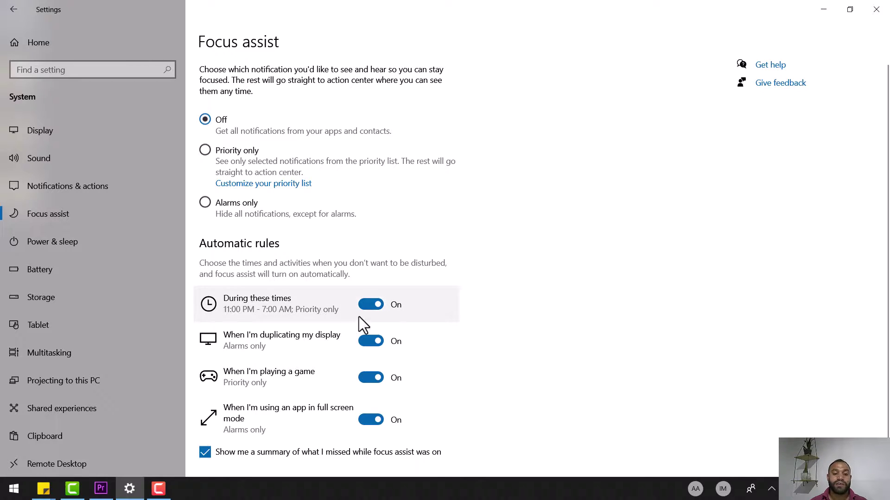
click(366, 306)
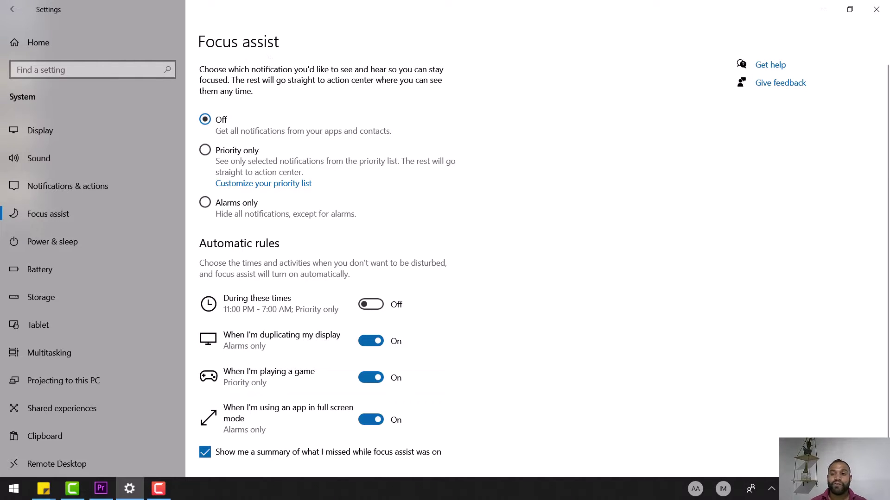
scroll(888, 160, down, 1)
scroll(888, 149, up, 1)
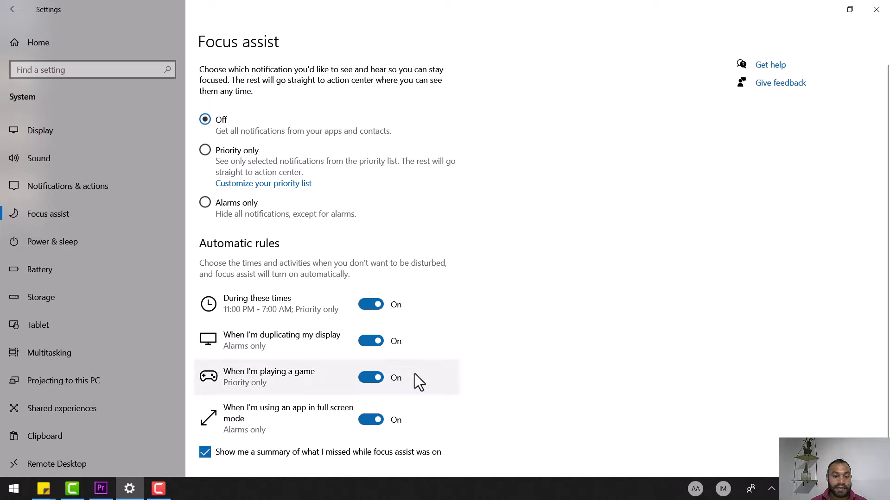
Set the During these times rule's start time to 9:00 PM and return to the Focus assist page.
click(260, 313)
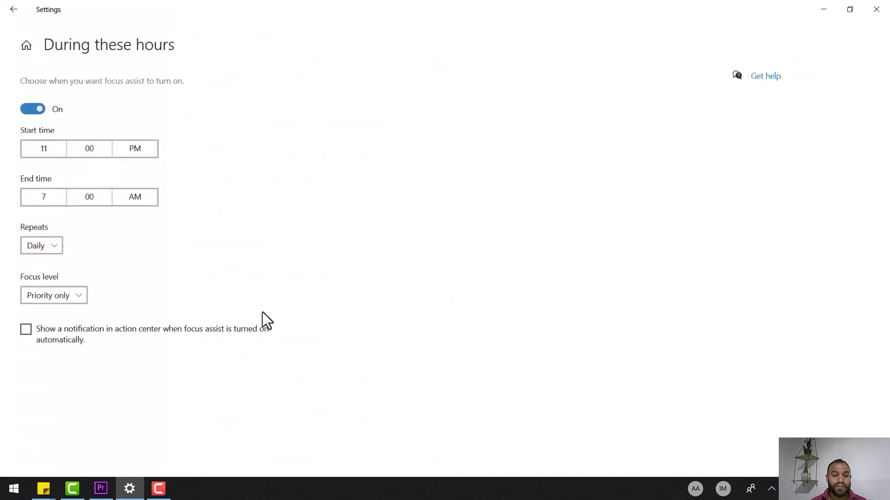
click(50, 160)
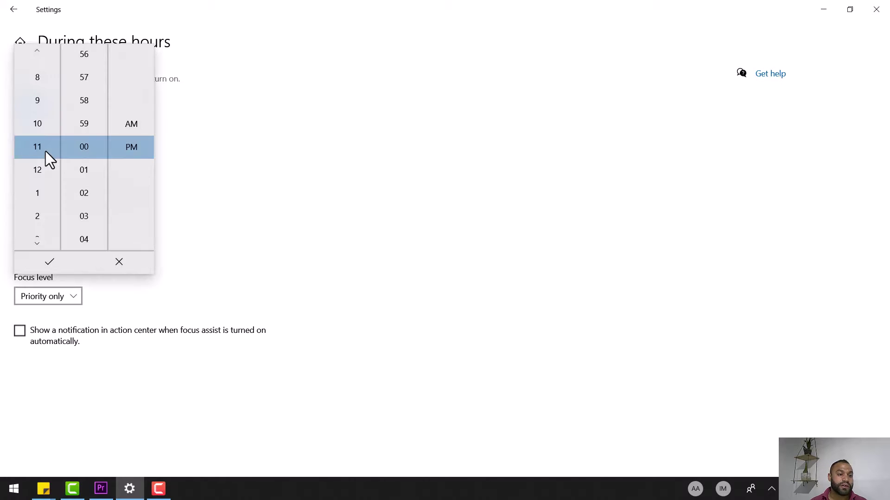
click(41, 106)
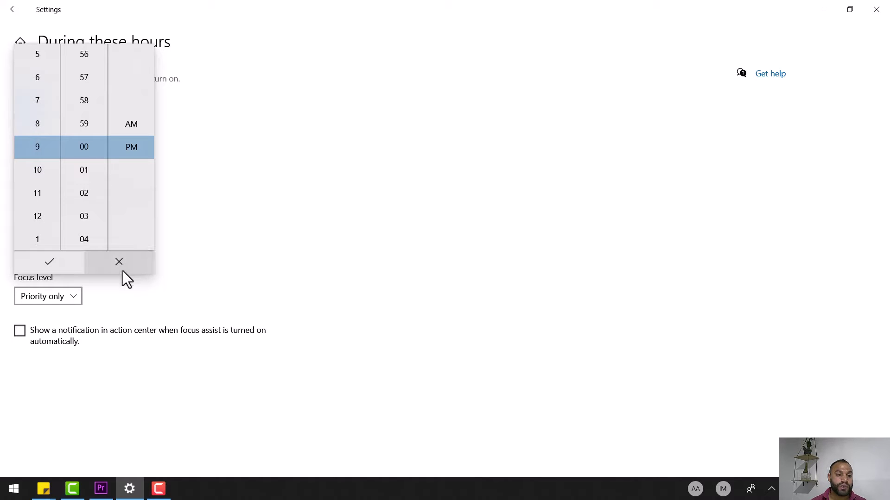
click(50, 262)
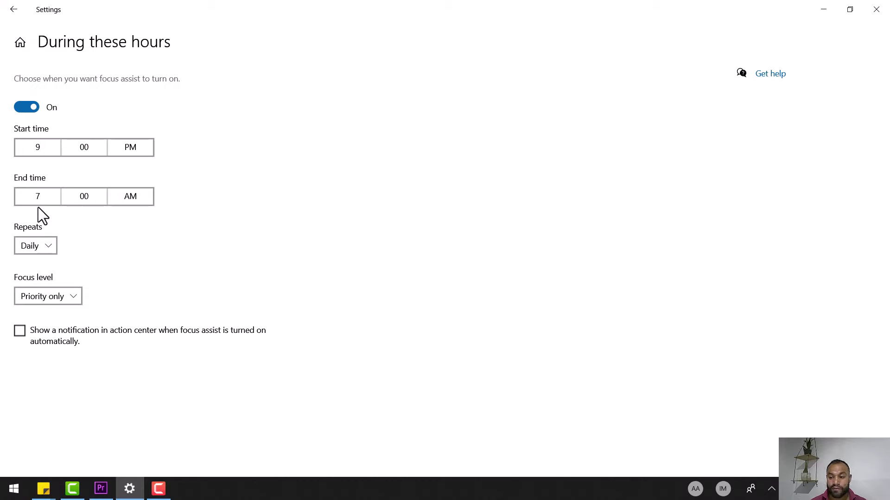
click(12, 12)
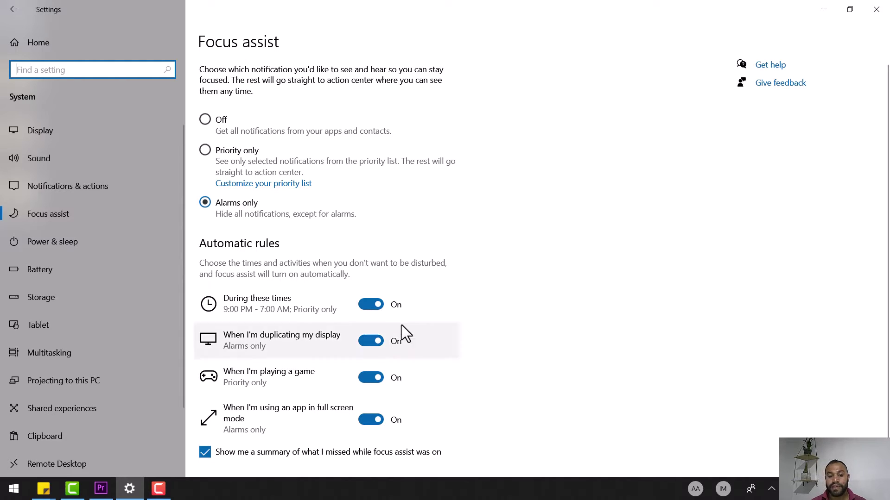
Switch the During these times rule off and on again, setting focus assist to Off in between.
click(371, 308)
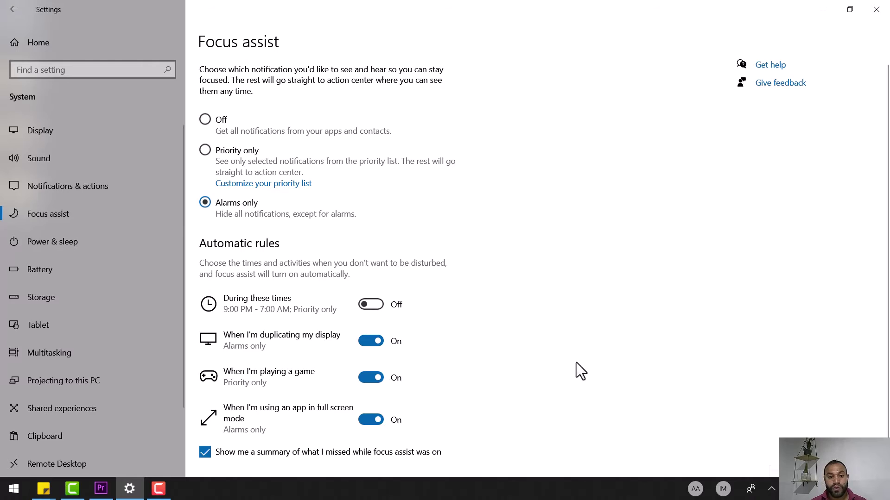
click(223, 121)
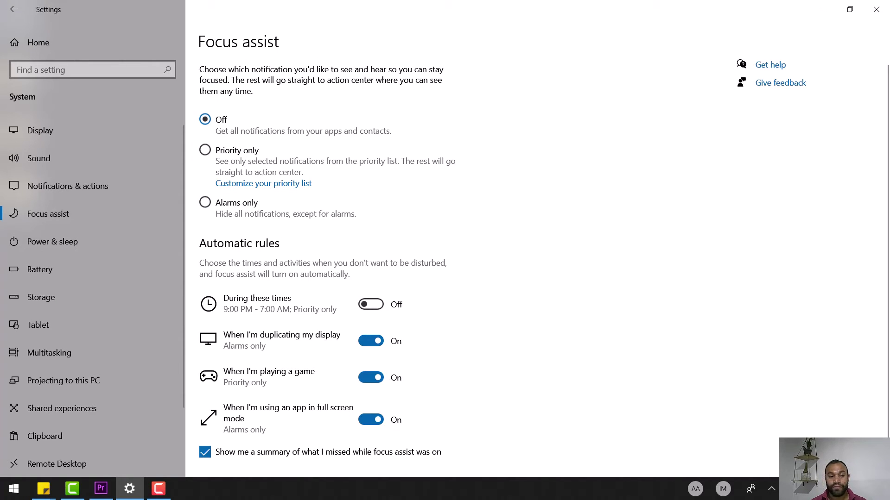
click(370, 304)
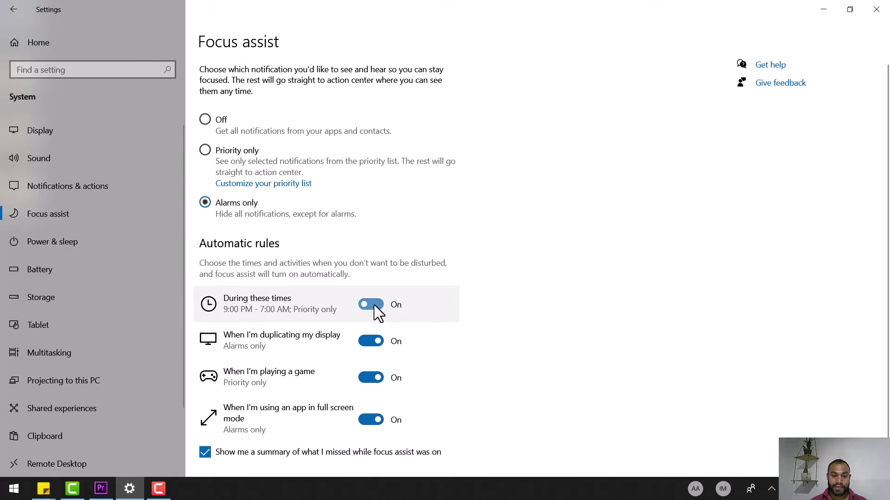